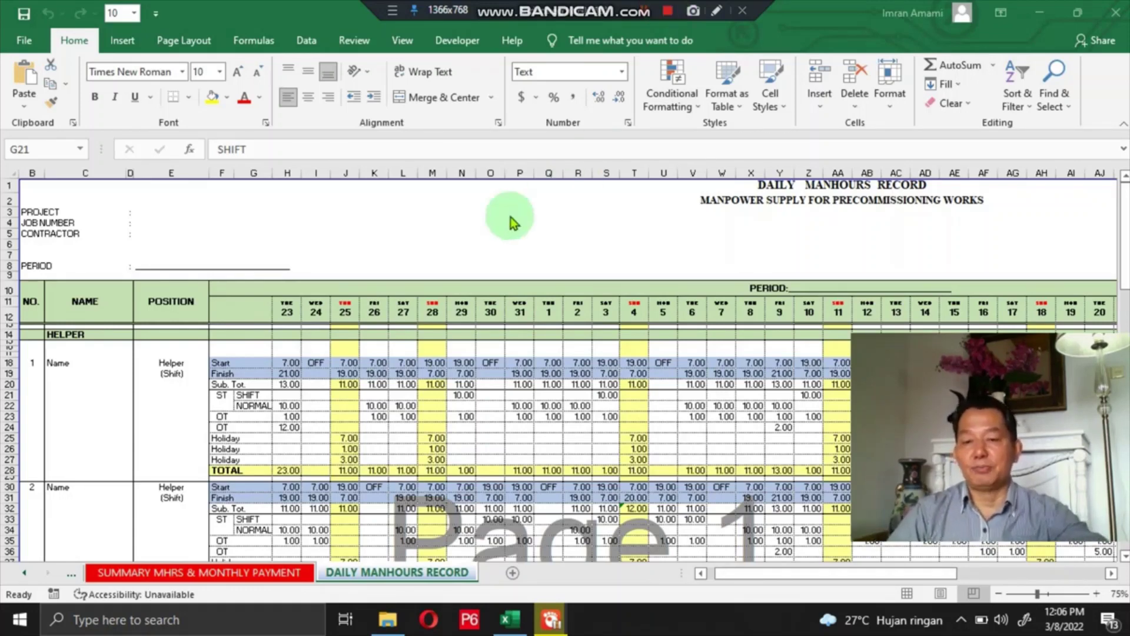
- Review the SUMMARY MHRS & MONTHLY PAYMENT and MONTHLY PAYMENT CERTIFICATE sheets and return to DAILY MANHOURS RECORD
left_click(387, 575)
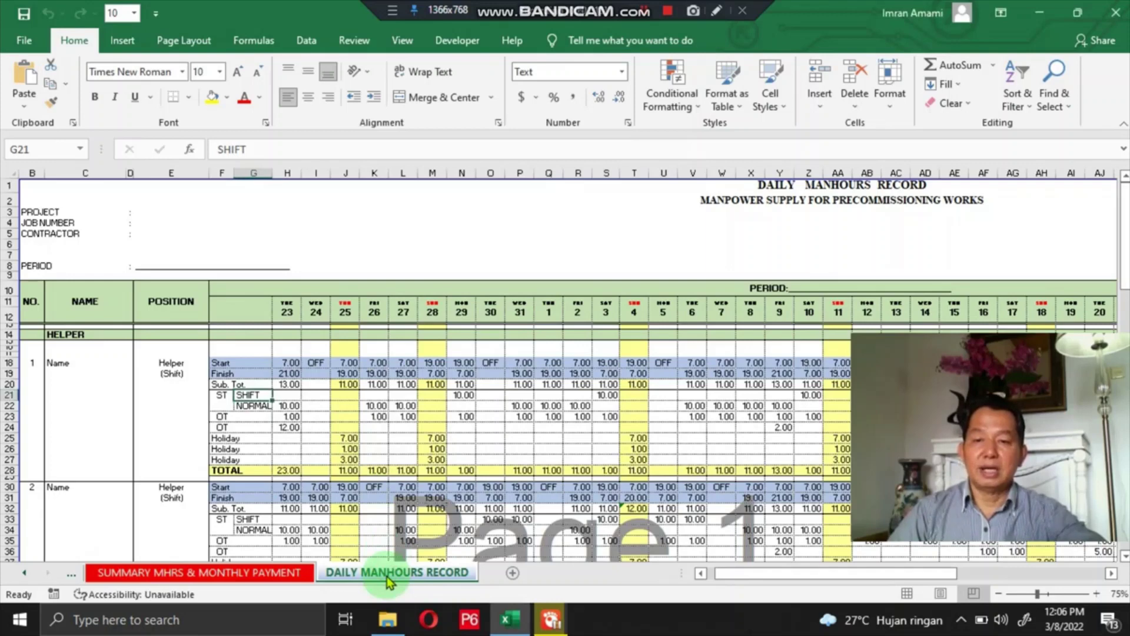
left_click(258, 574)
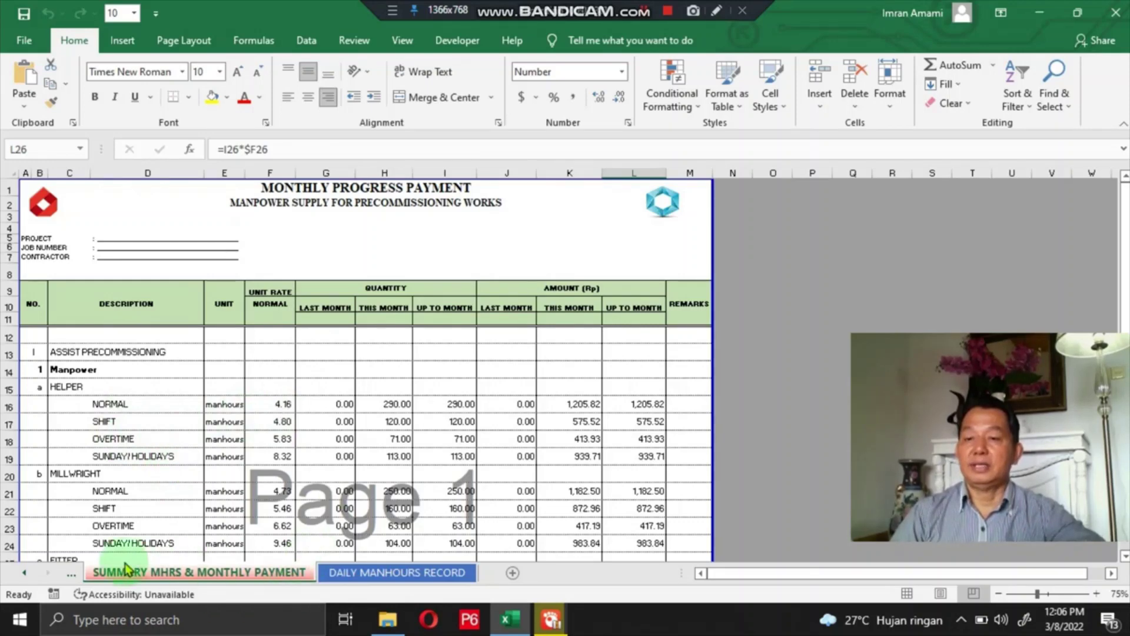
left_click(73, 574)
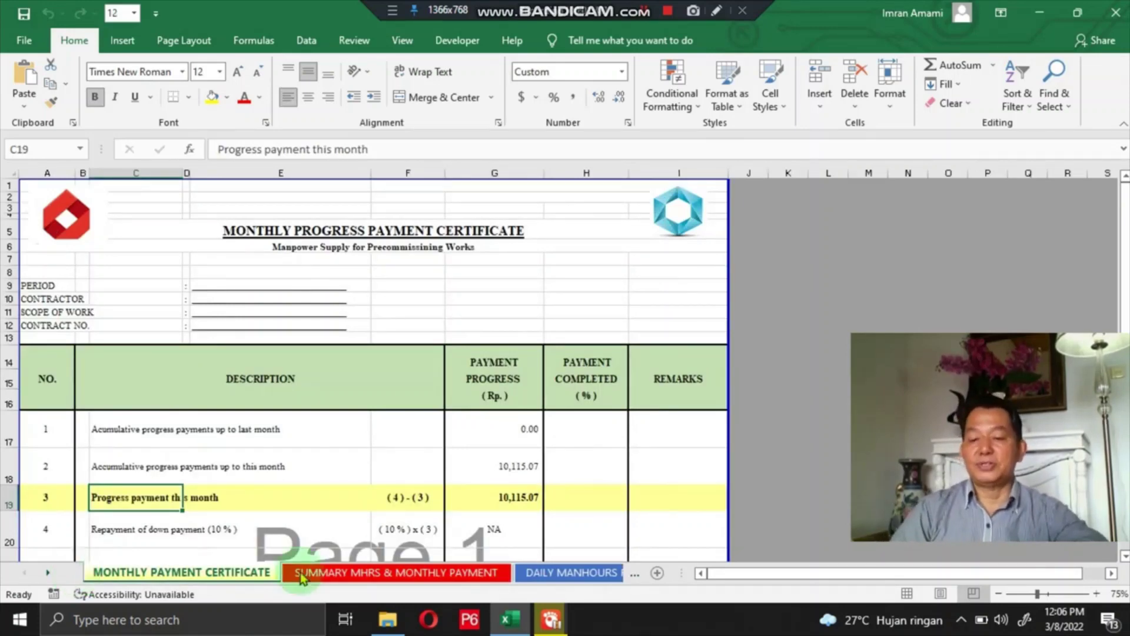
left_click(534, 574)
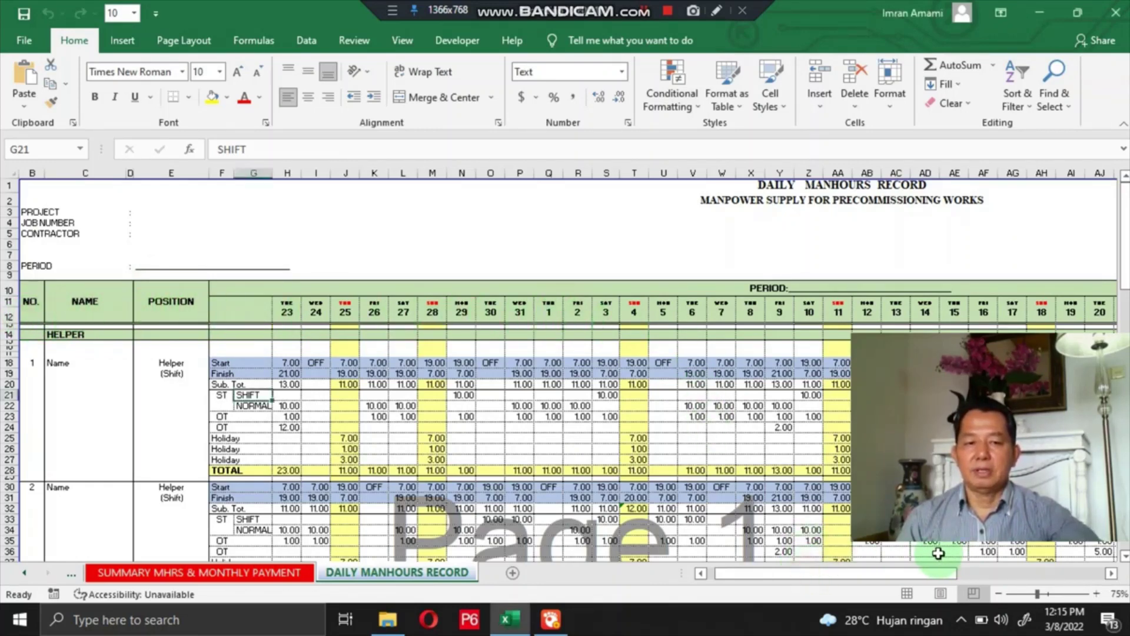
- Examine the Start and Finish rows of the first helper, including the entries for Tuesday the 23rd
left_click_drag(945, 574, 795, 581)
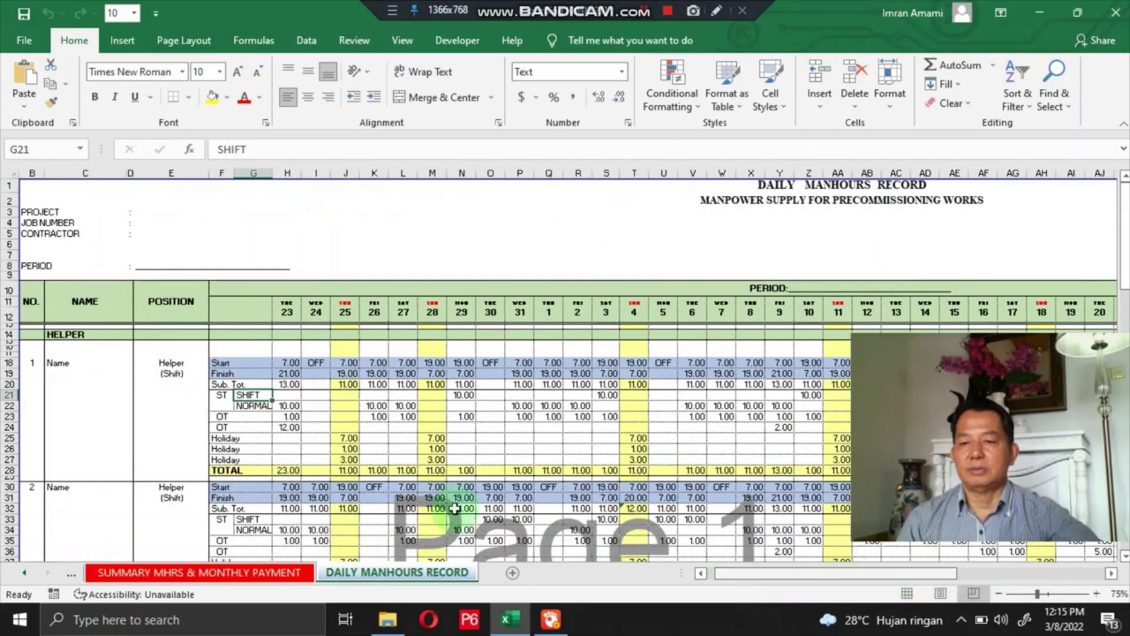
scroll(300, 438, "down", 3)
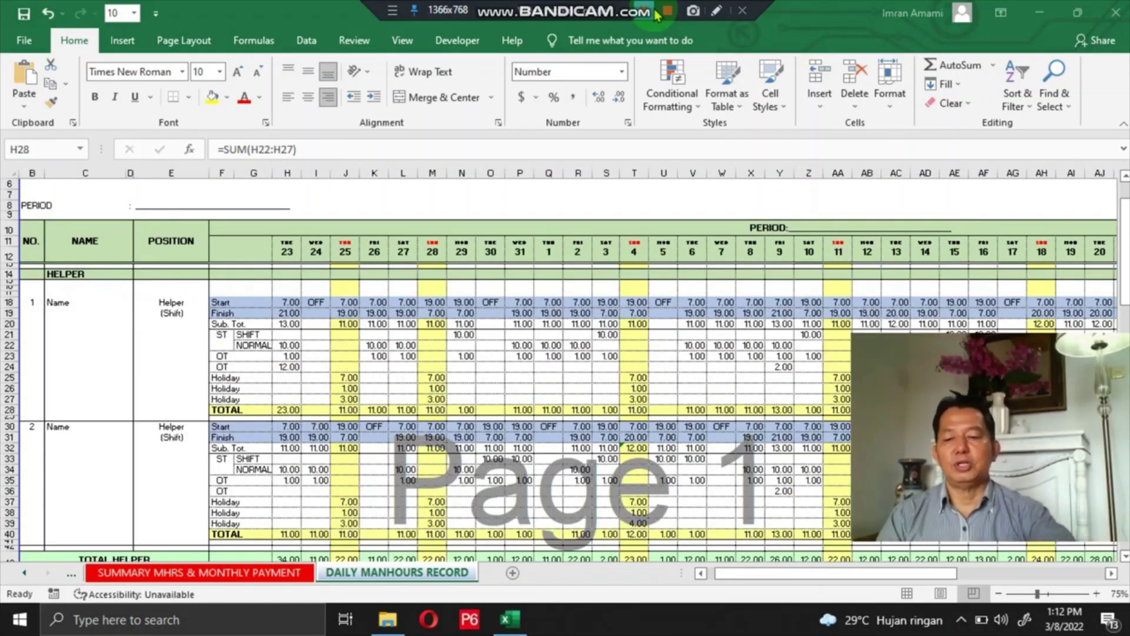
left_click(219, 302)
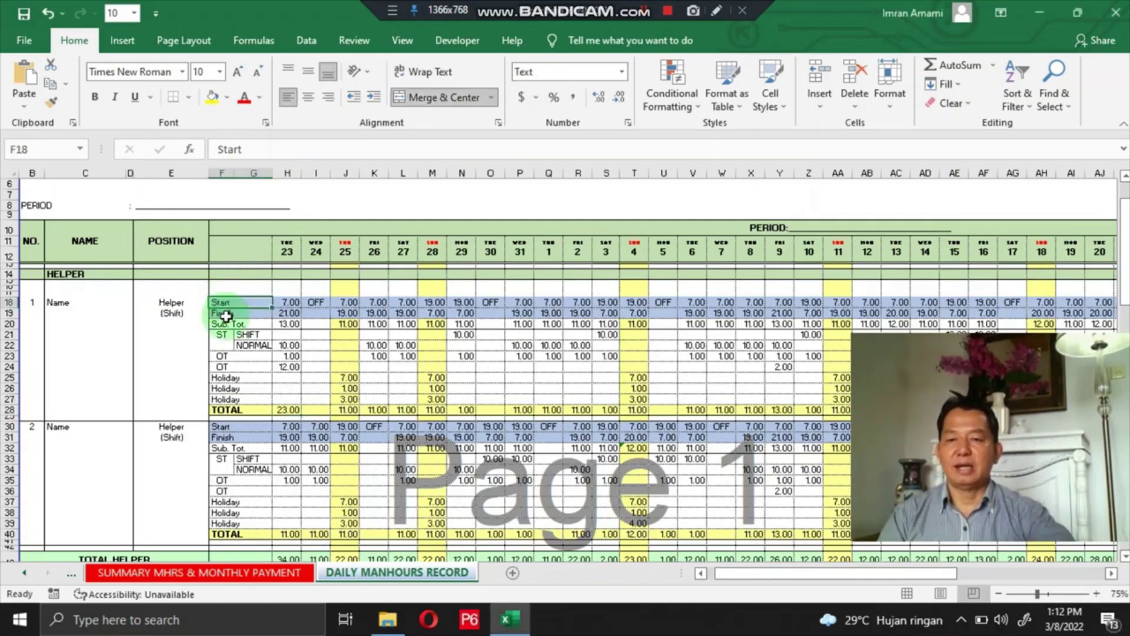
left_click(226, 316)
left_click(286, 301)
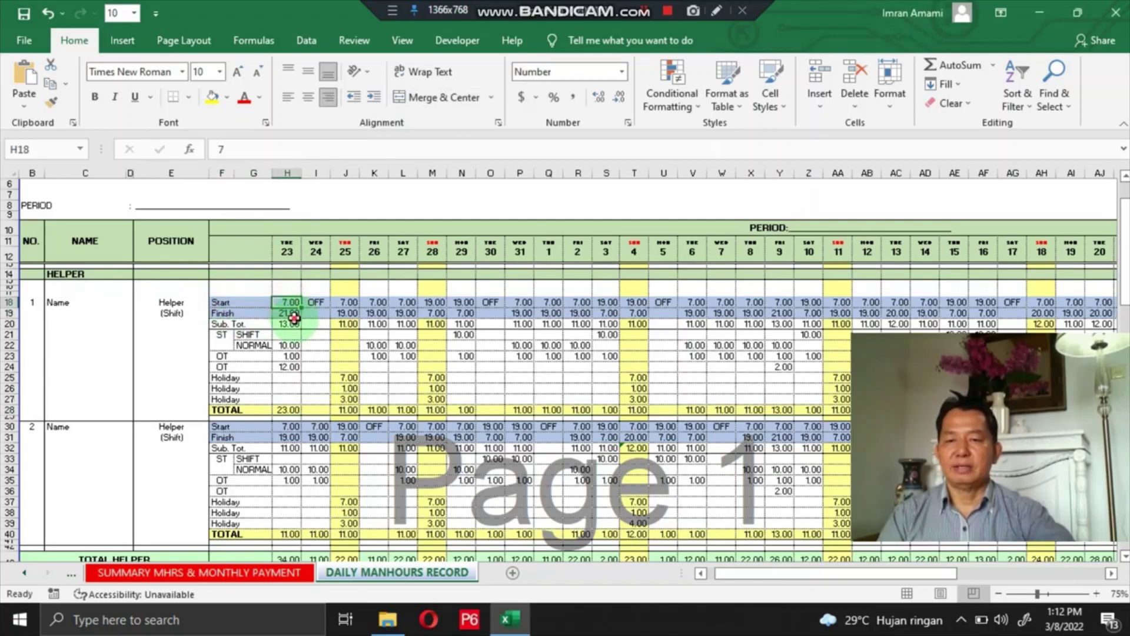
left_click(294, 315)
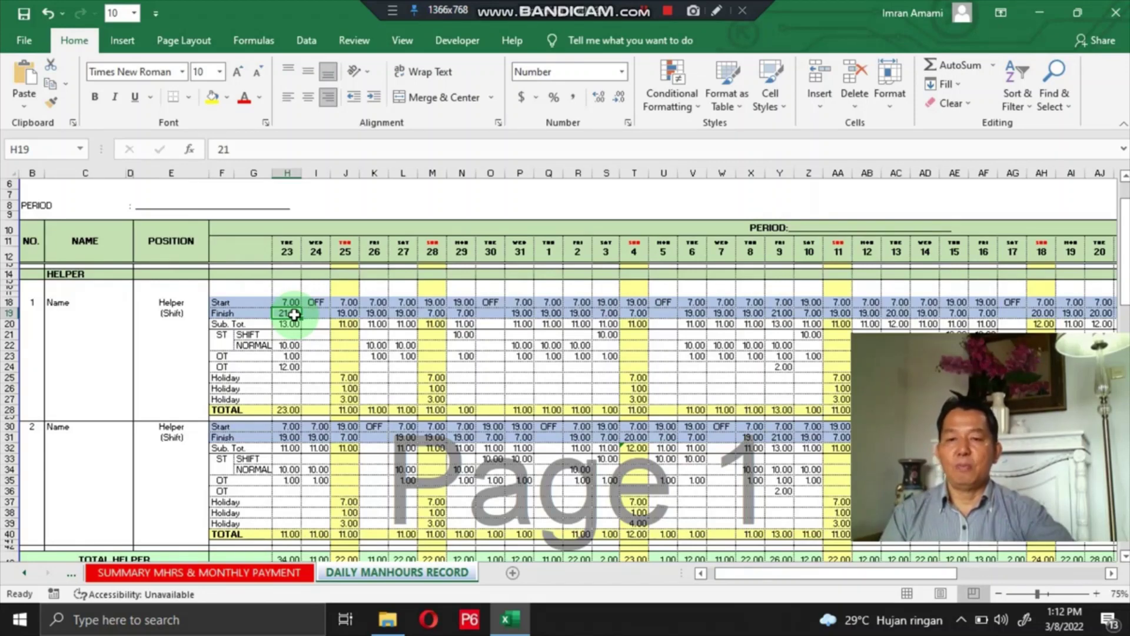
left_click(291, 302)
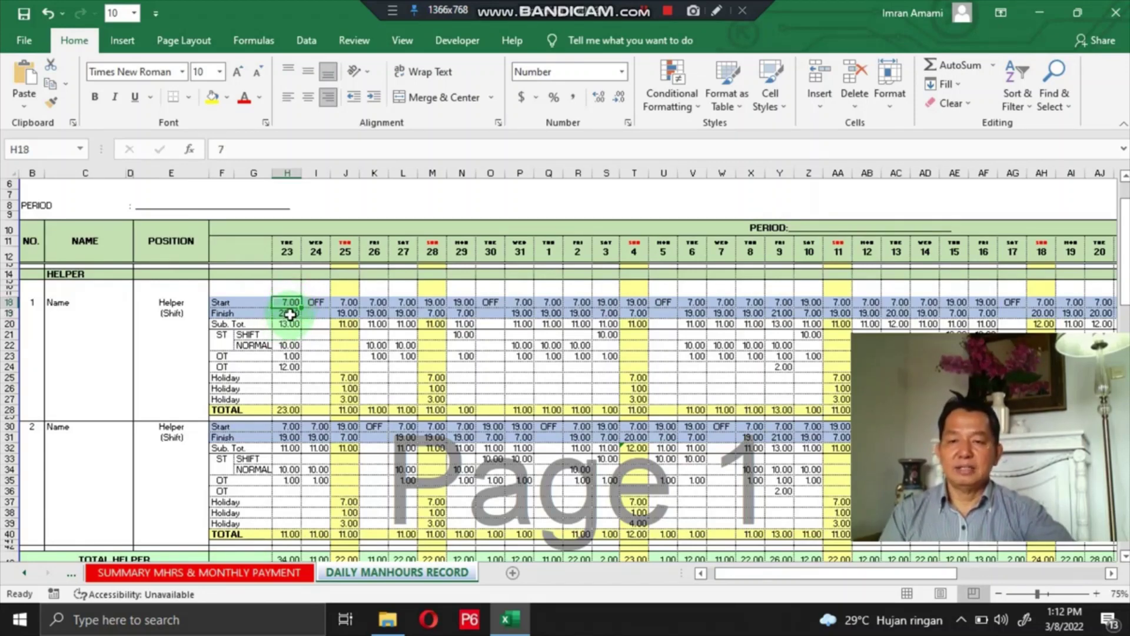
left_click(290, 314)
left_click(290, 301)
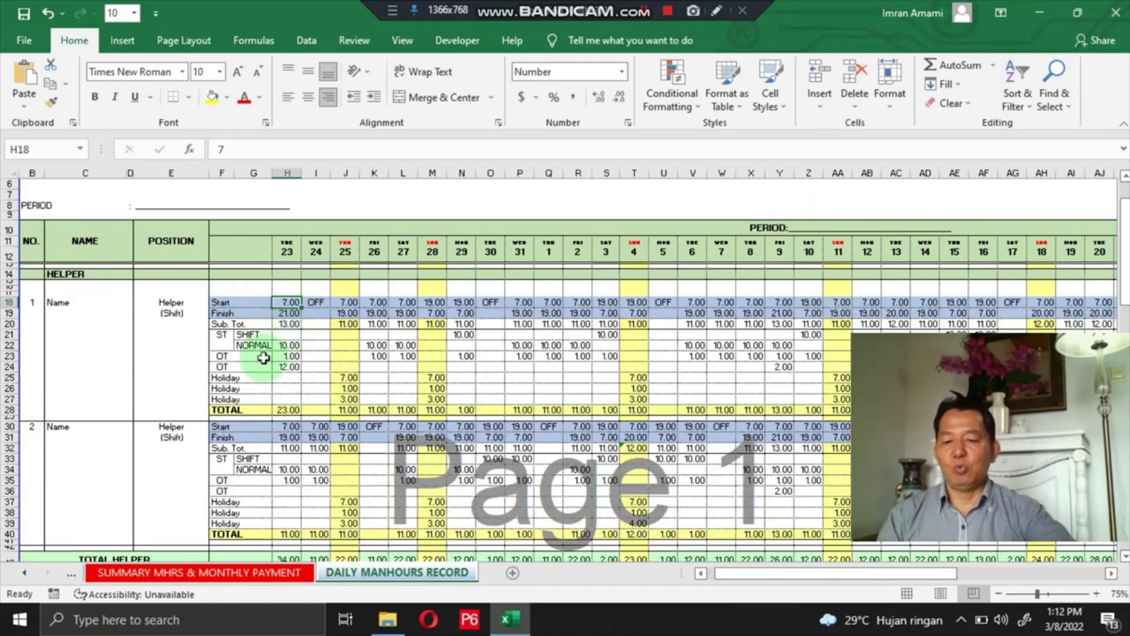
- Inspect the first helper's formulas for the 23rd in the Sub. Tot., ST NORMAL and both OT rows, along with the ST SHIFT labels
left_click(284, 326)
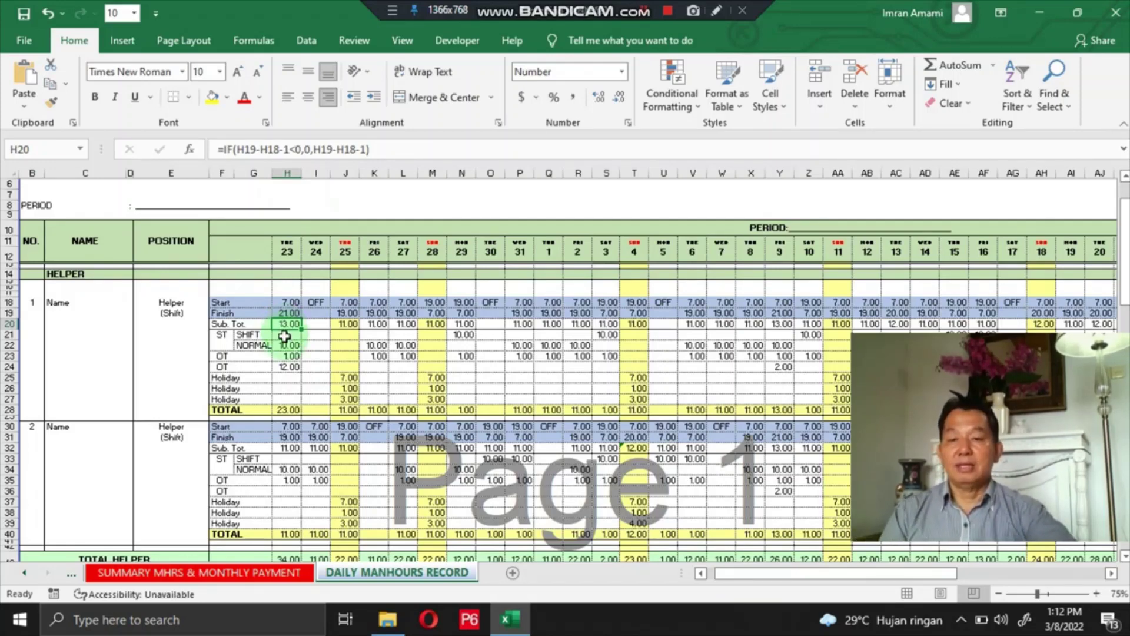
left_click(284, 347)
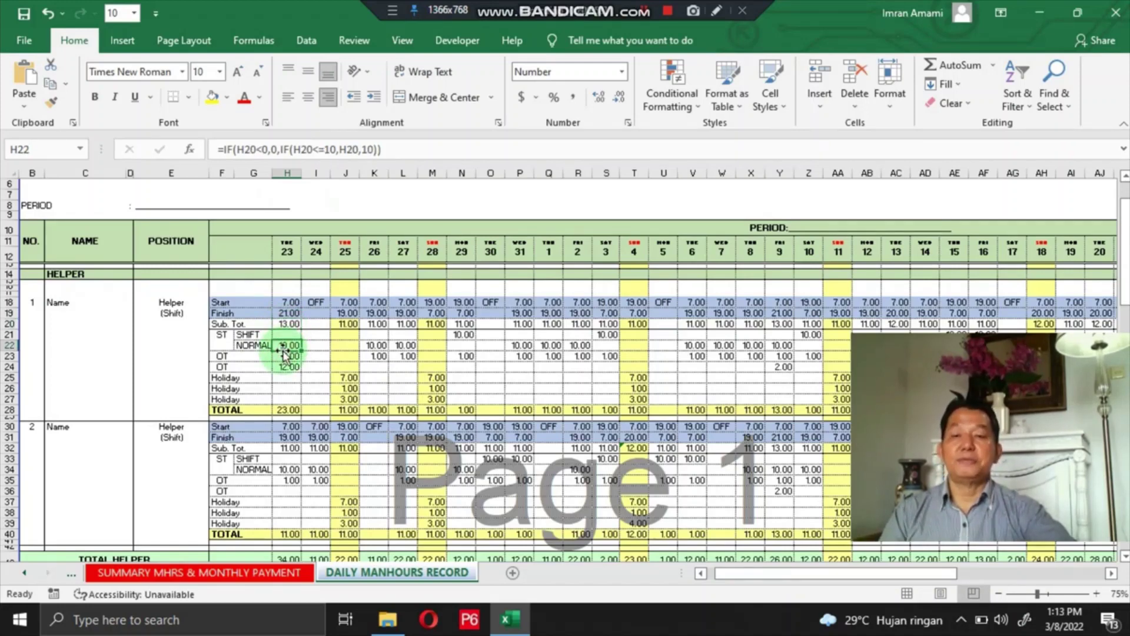
left_click(248, 334)
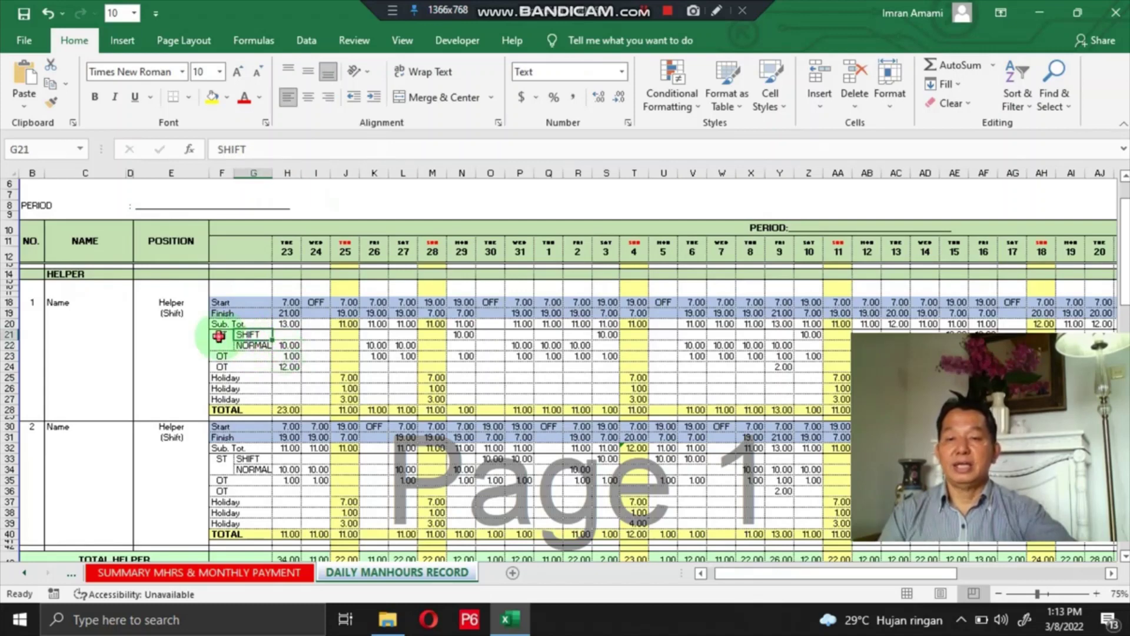
left_click(219, 336)
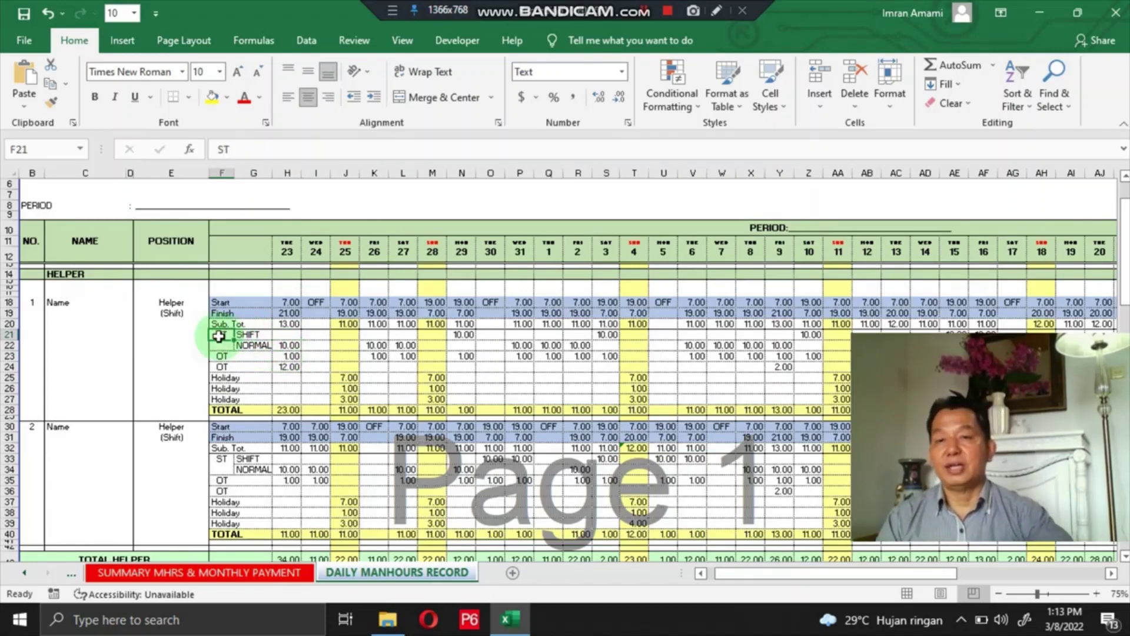
left_click(252, 333)
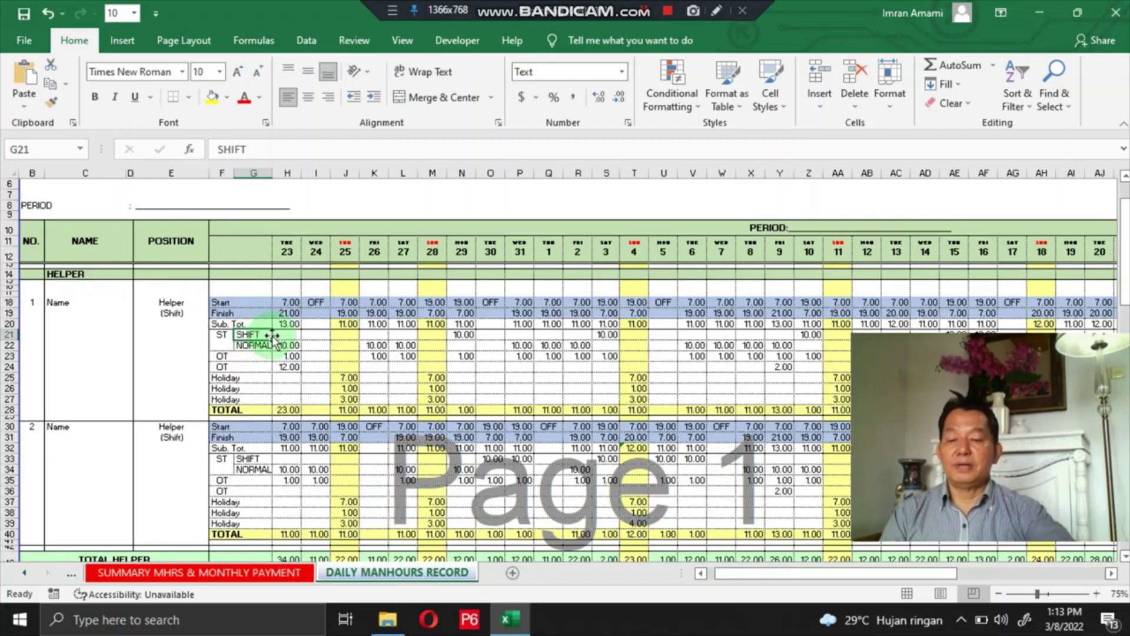
left_click(289, 343)
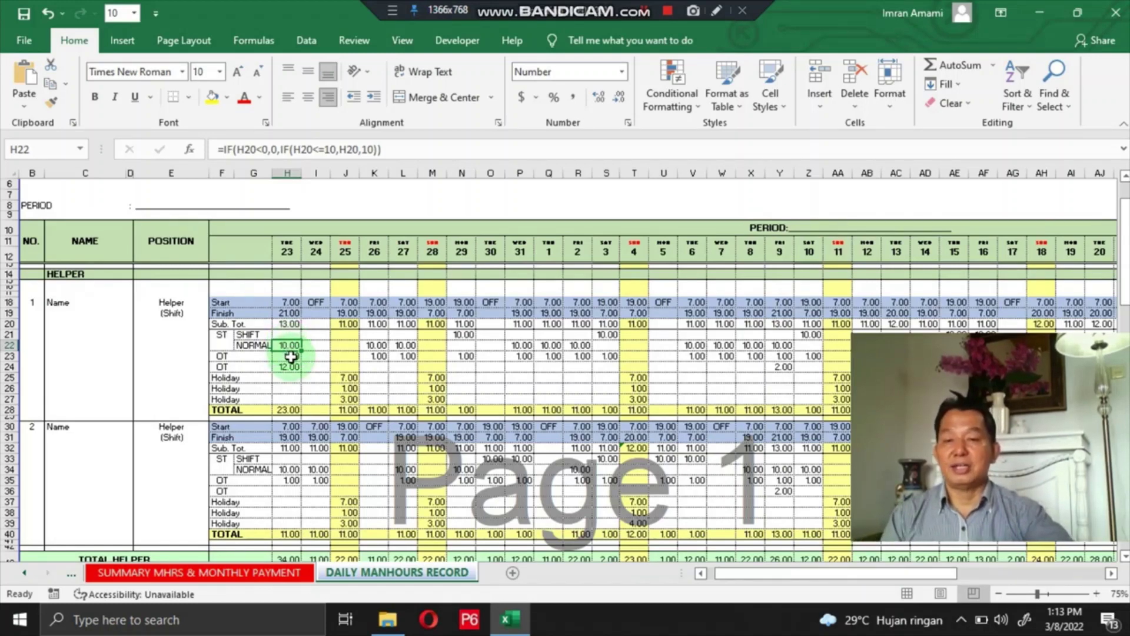
left_click(292, 356)
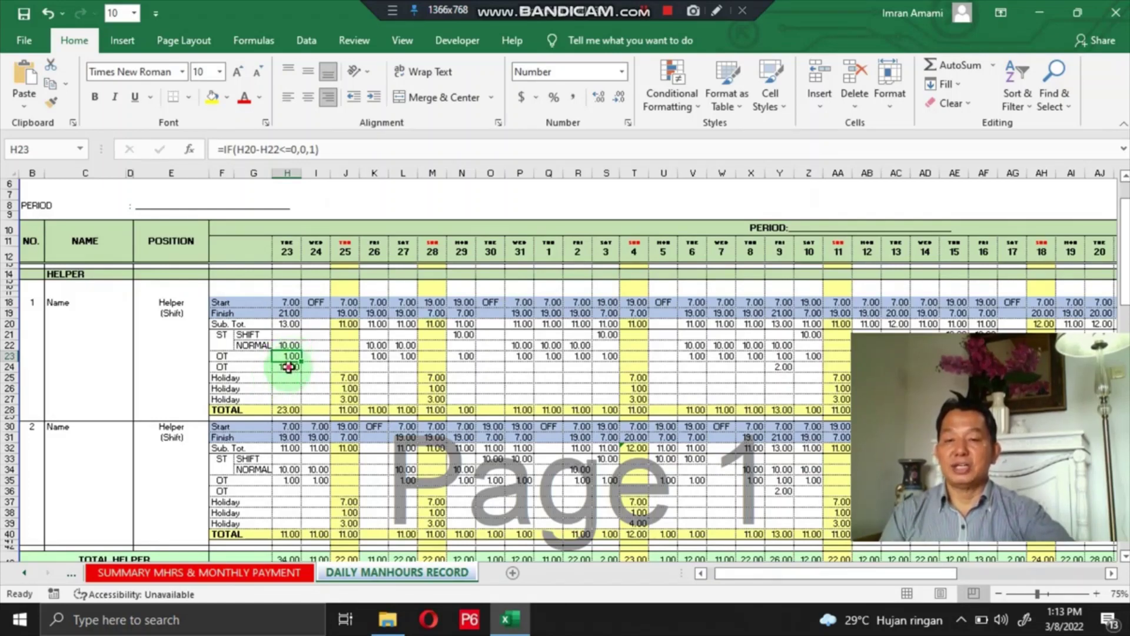
left_click(289, 367)
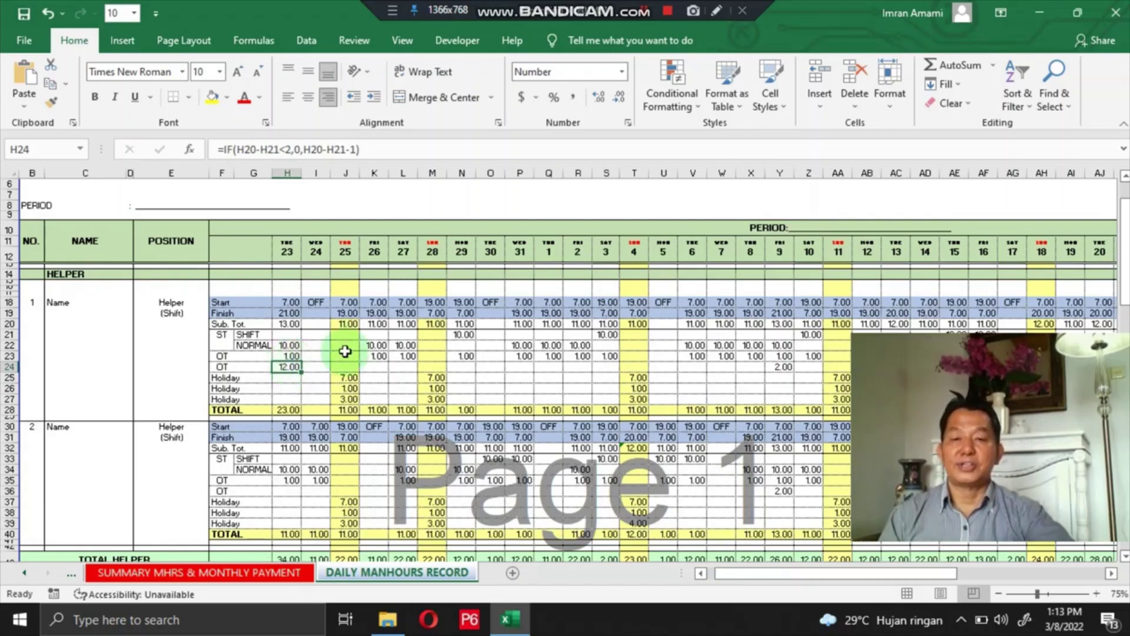
- Check the date formula and the weekday header above the column for Sunday the 28th
left_click(432, 252)
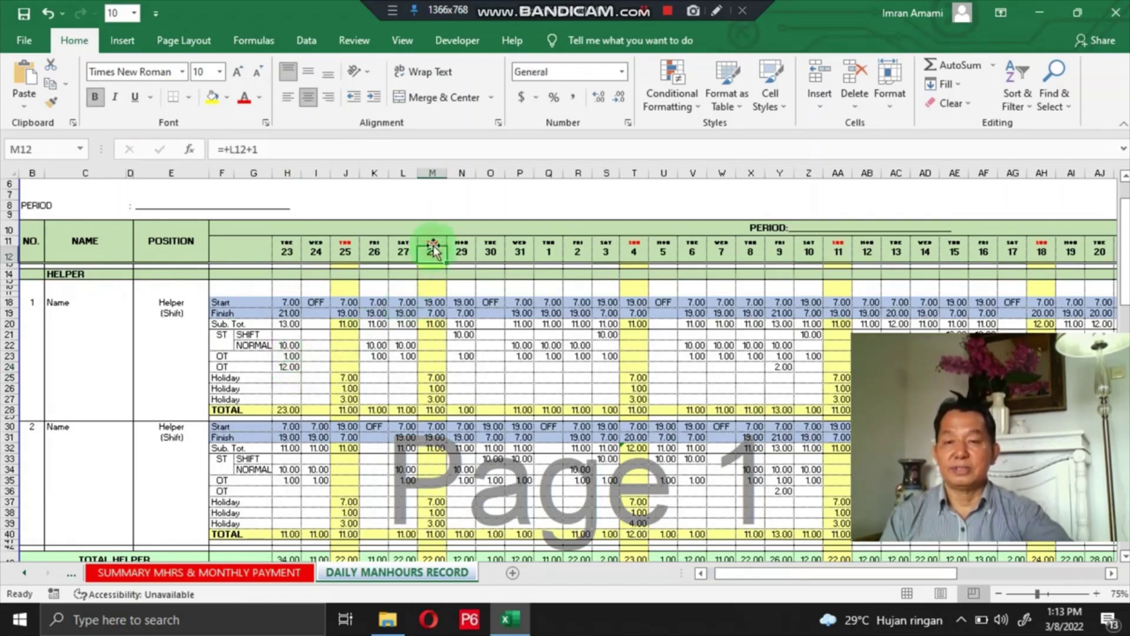
double_click(434, 241)
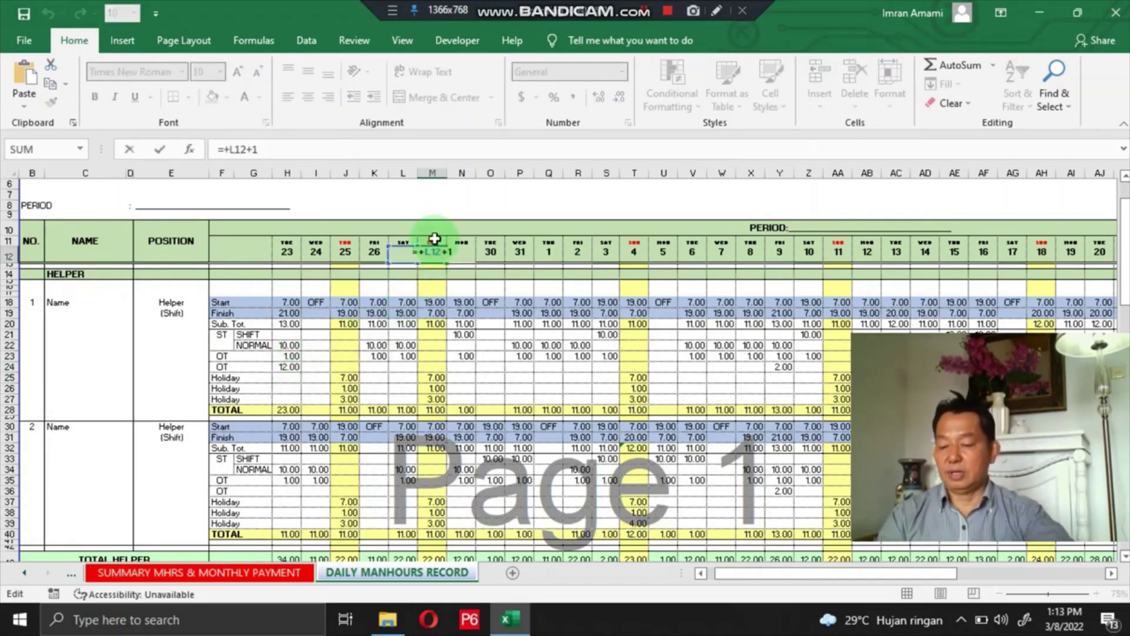
key("Escape")
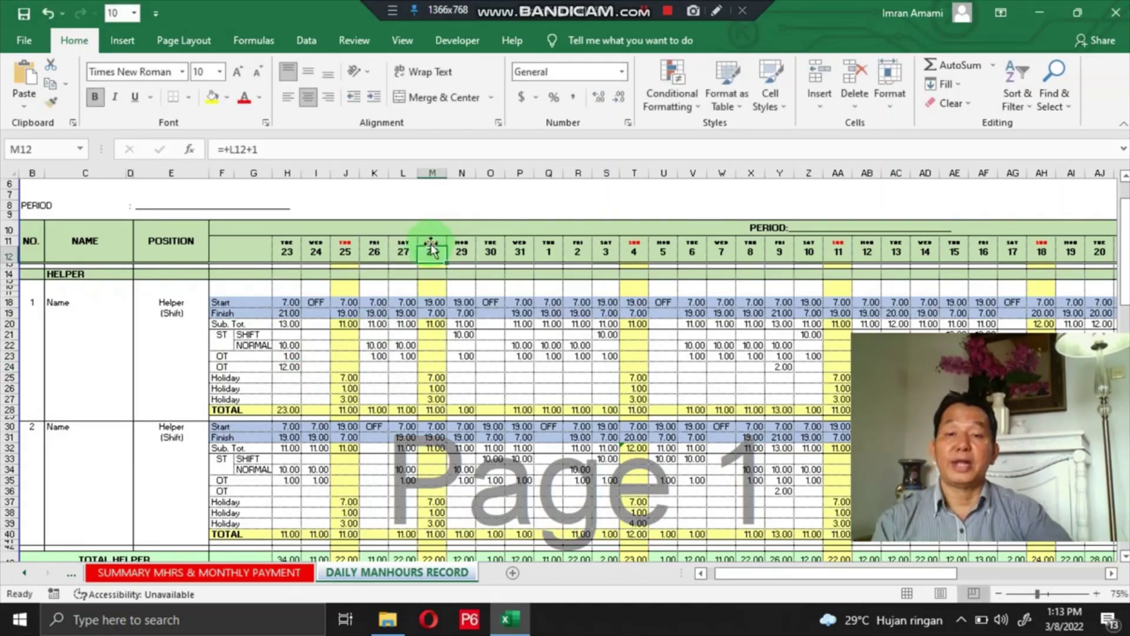
left_click(431, 239)
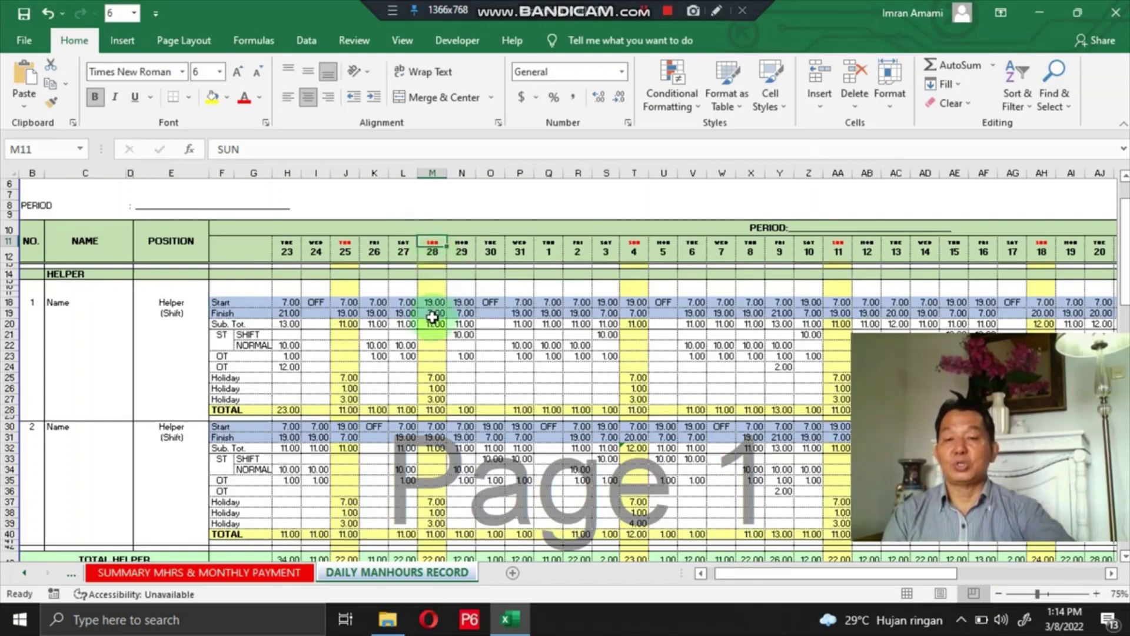
- Inspect the first helper's three Holiday row formulas and the TOTAL formulas for the 25th and the 23rd
left_click(432, 378)
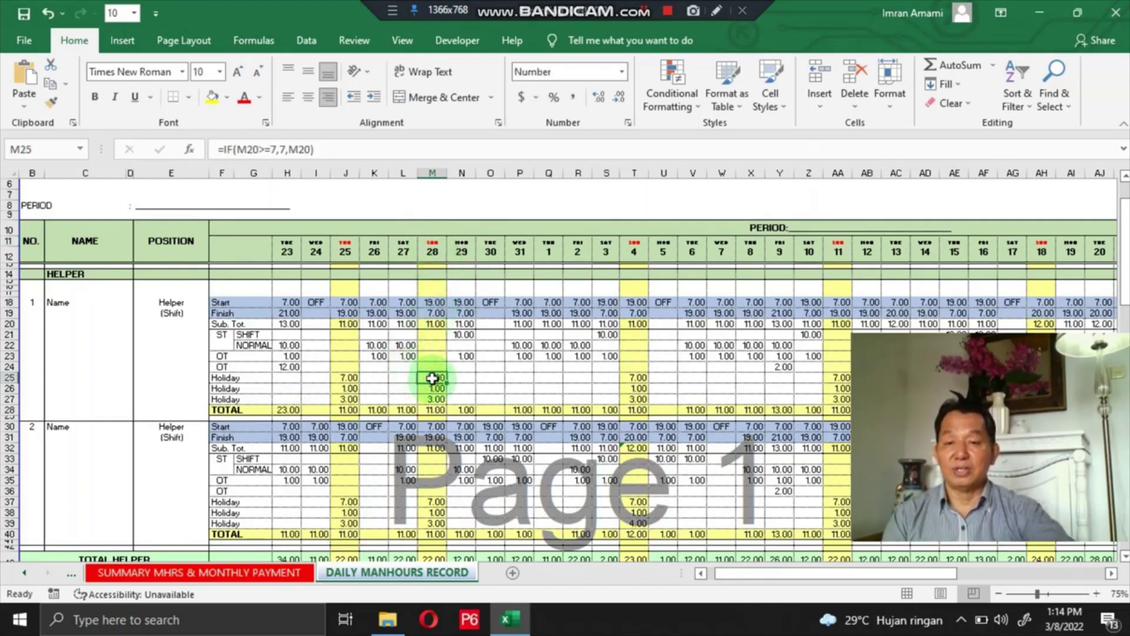
left_click(352, 376)
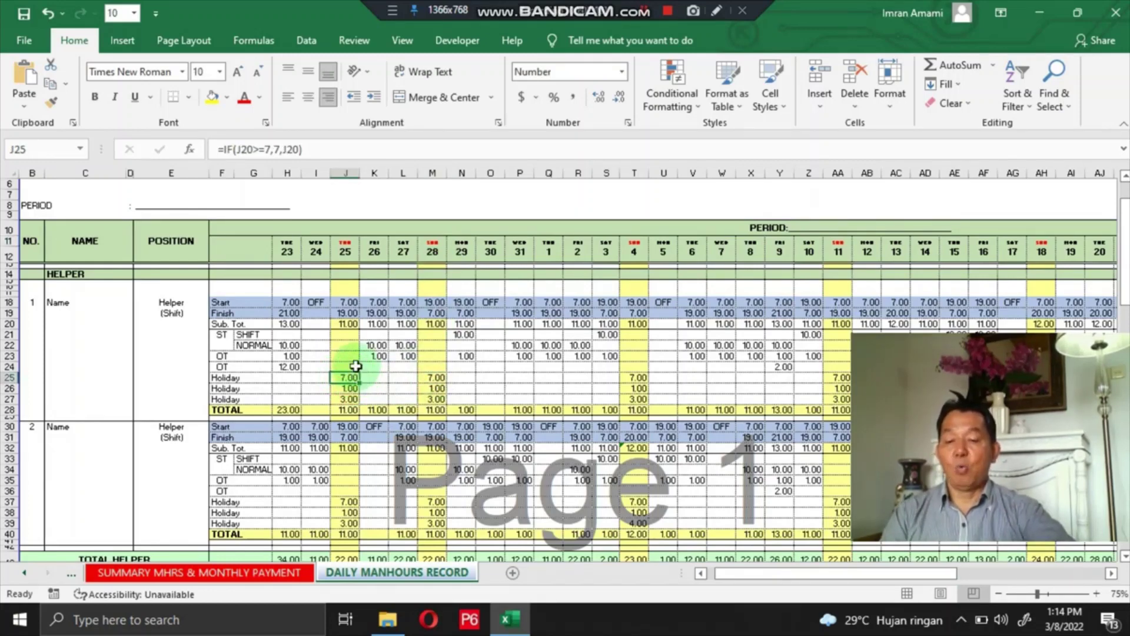
left_click(351, 389)
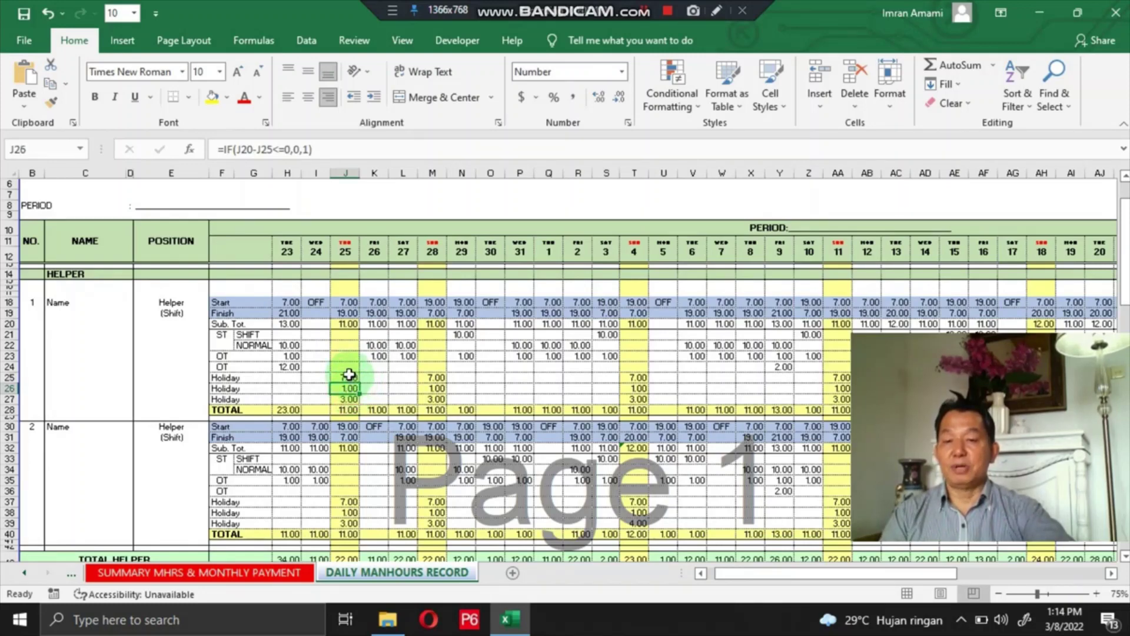
left_click(351, 377)
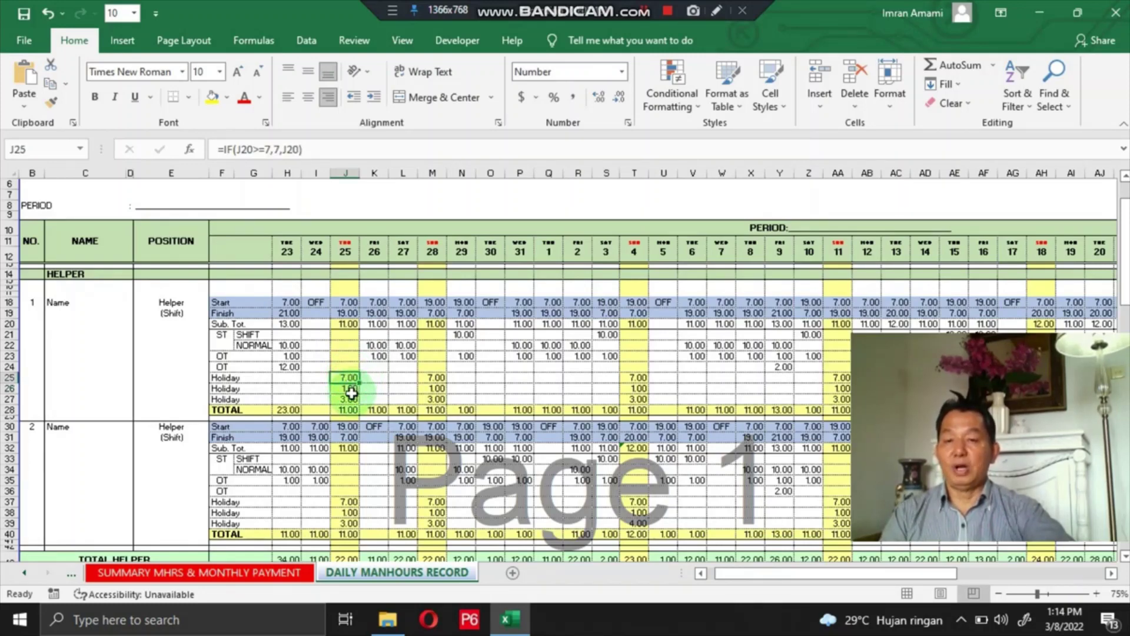
left_click(351, 389)
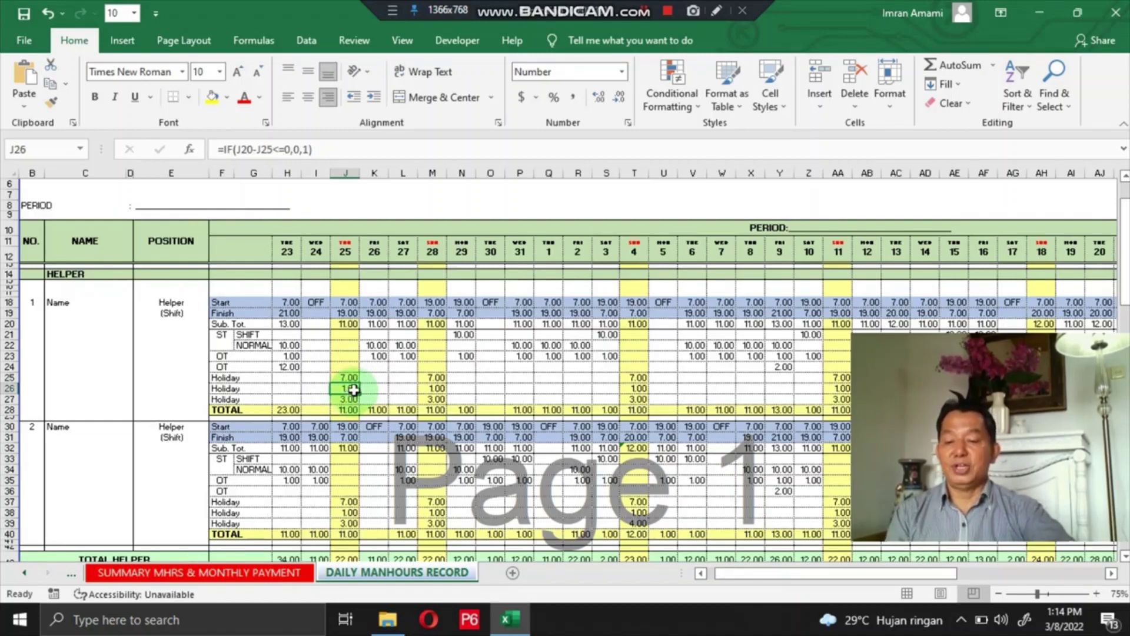
left_click(352, 400)
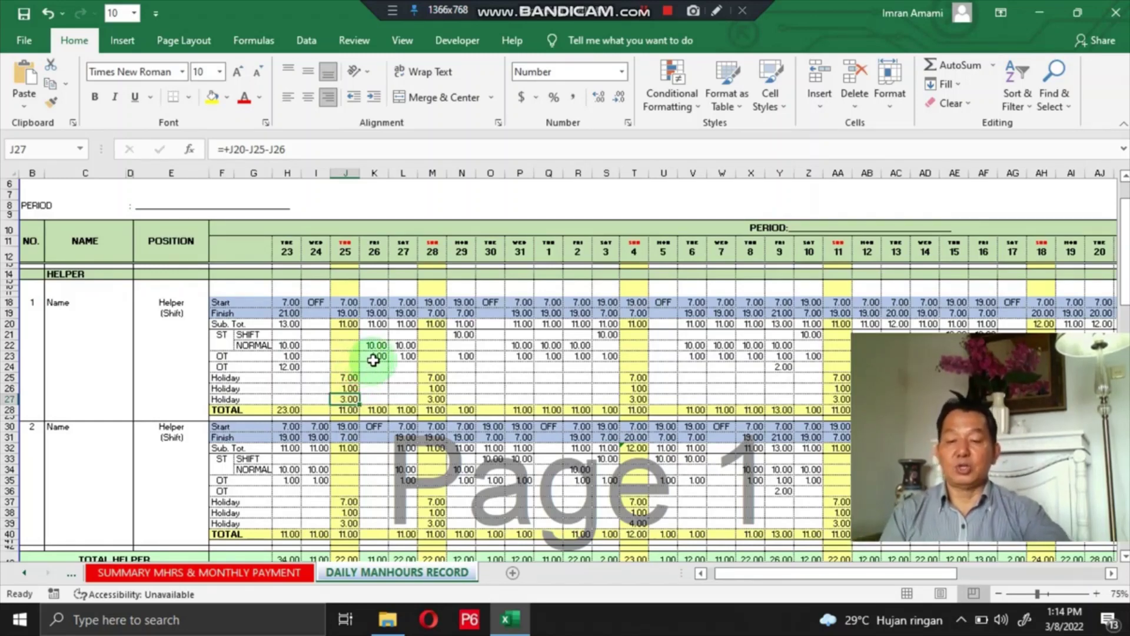
left_click(350, 410)
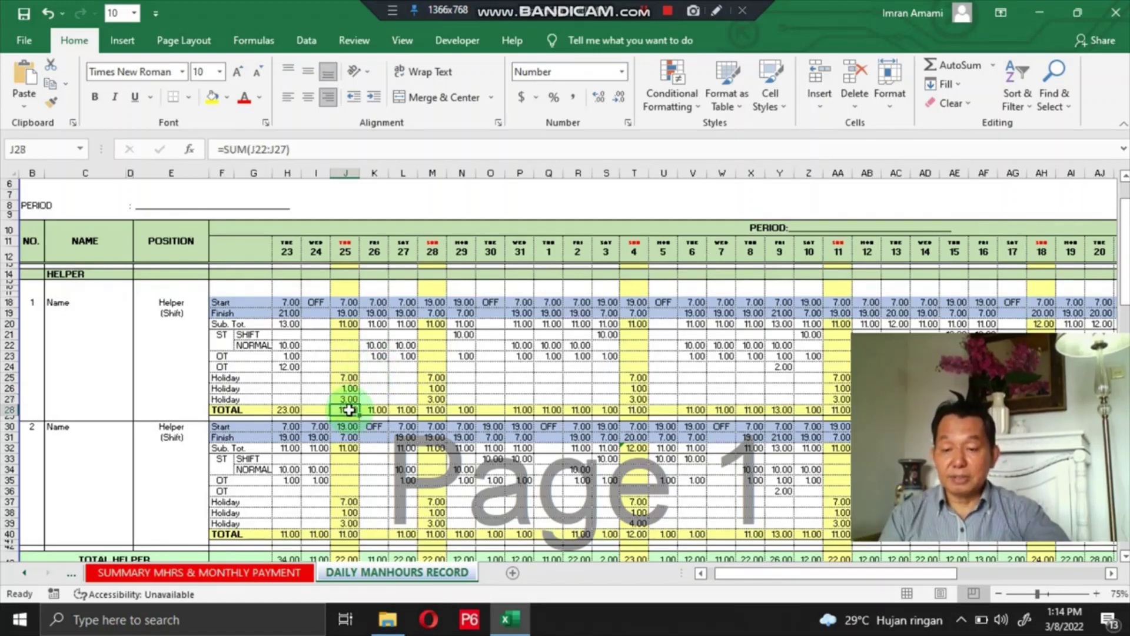
left_click(287, 410)
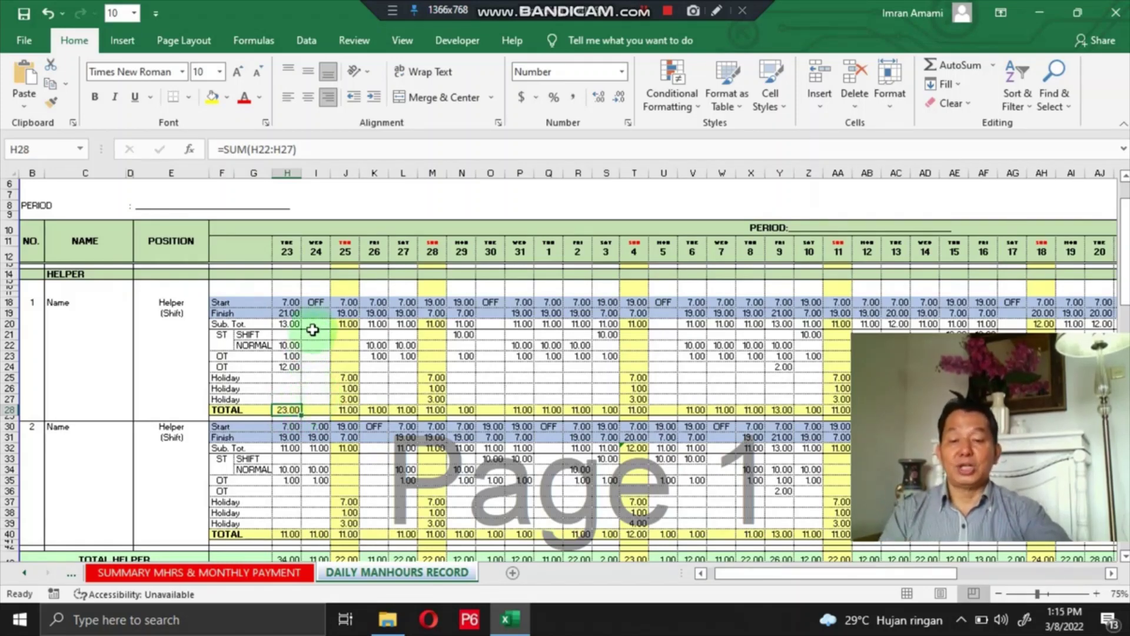
- Go across the first helper's daily entries to the TOTAL (hours) column and inspect the SHIFT row formula in AX21
left_click(322, 313)
key("Right")
key("Right")
key("Right")
key("Right")
key("Right")
key("Right")
key("Right")
key("Right")
key("Right")
key("Right")
key("Right")
key("Right")
key("Right")
key("Right")
key("Right")
key("Right")
key("Right")
key("Right")
key("Right")
key("Right")
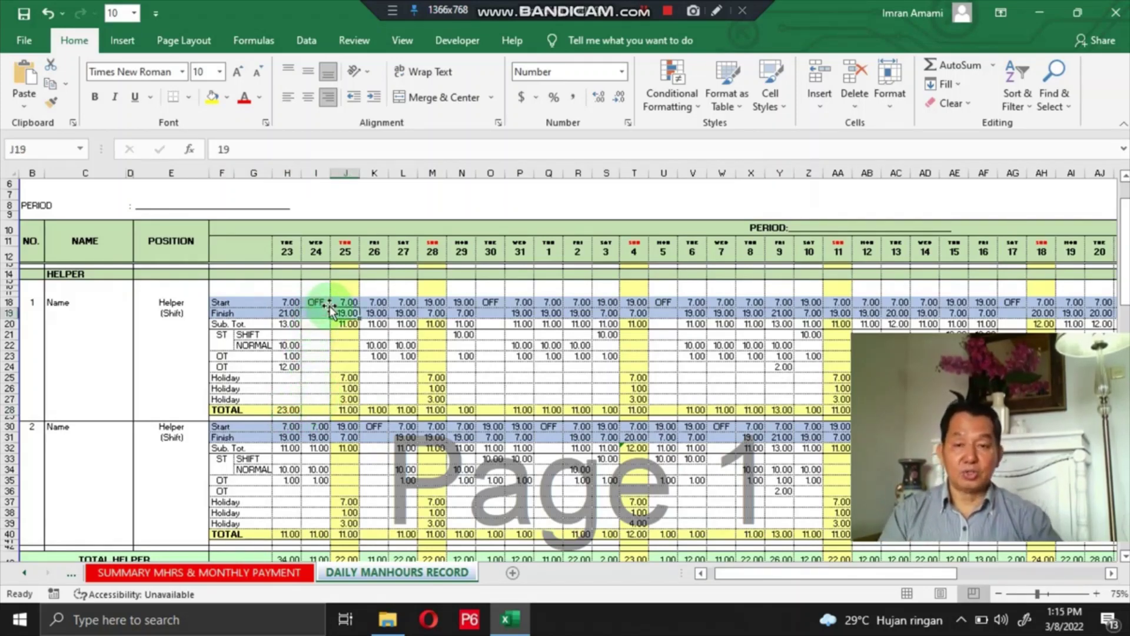
key("Right")
key("Right")
key("Right")
key("Right")
key("Right")
key("Right")
key("Right")
key("Right")
key("Right")
key("Right")
key("Right")
key("Right")
key("Right")
key("Right")
key("Right")
key("Right")
key("Right")
key("Right")
key("Right")
key("Right")
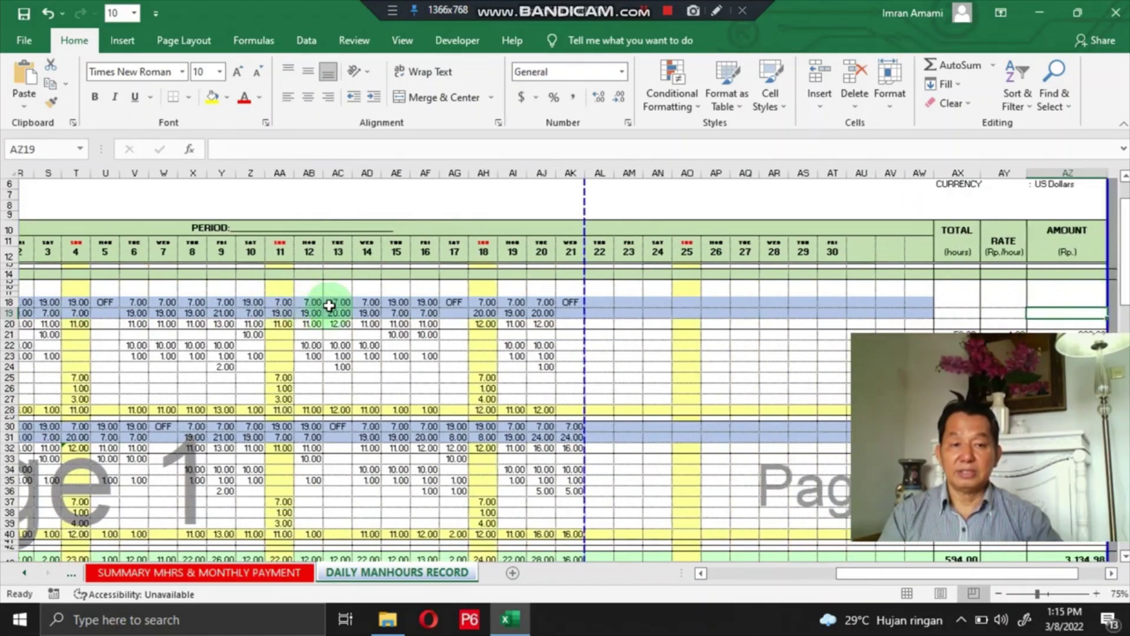
key("Left")
key("Left")
key("Left")
key("Left")
key("Left")
key("Left")
key("Left")
key("Left")
key("Left")
key("Left")
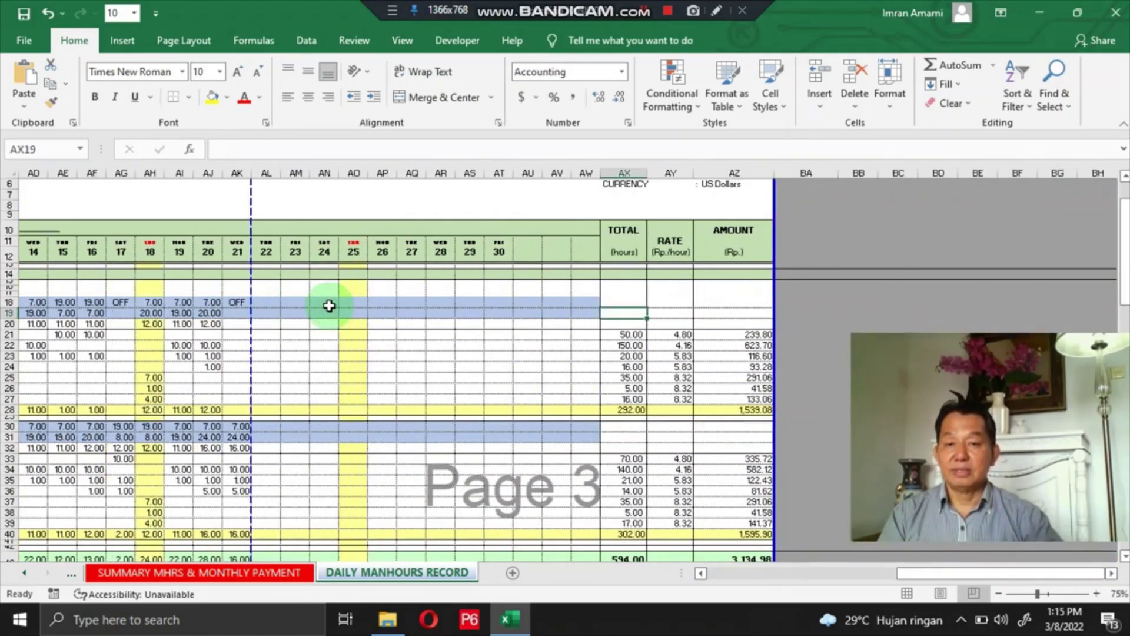
key("Down")
key("Down")
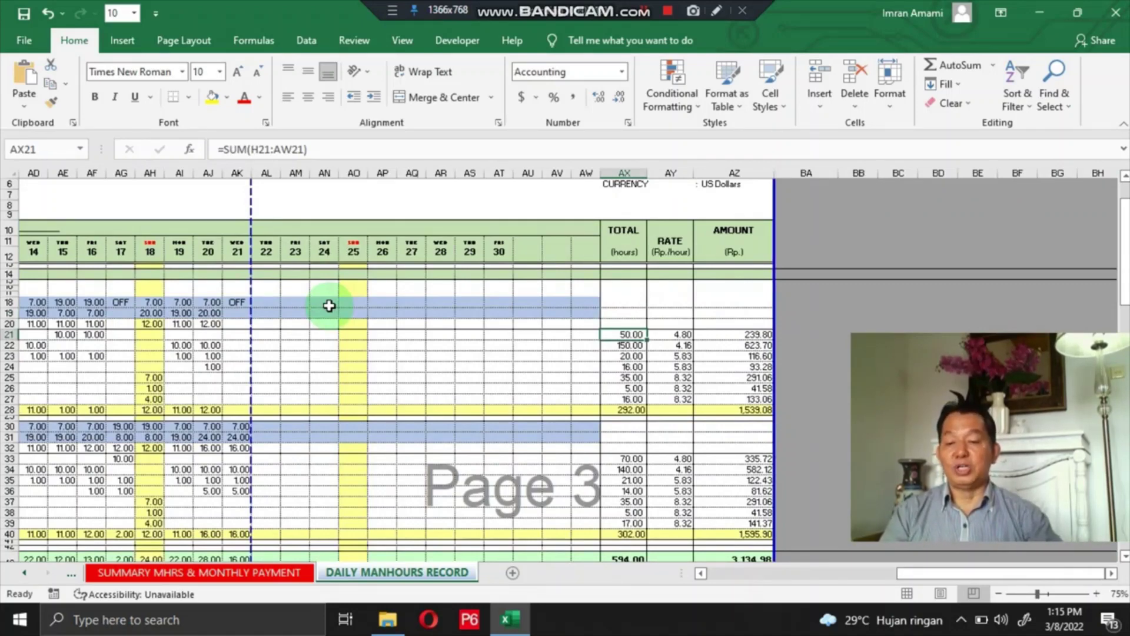
- Go back along the first helper's SHIFT row through the daily entries to the ST label
key("Left")
key("Left")
key("Left")
key("Left")
key("Left")
key("Left")
key("Left")
key("Left")
key("Left")
key("Left")
key("Left")
key("Left")
key("Left")
key("Left")
key("Left")
key("Left")
key("Left")
key("Left")
key("Left")
key("Left")
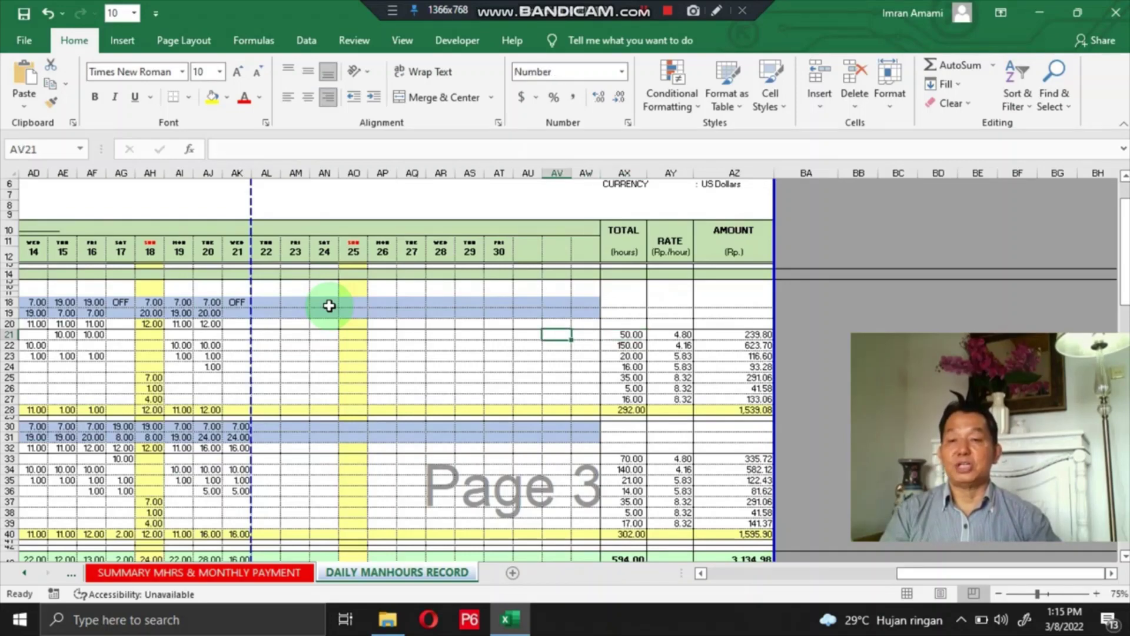
key("Left")
key("Left")
key("Left")
key("Left")
key("Left")
key("Left")
key("Left")
key("Left")
key("Left")
key("Left")
key("Left")
key("Left")
key("Left")
key("Left")
key("Left")
key("Left")
key("Left")
key("Left")
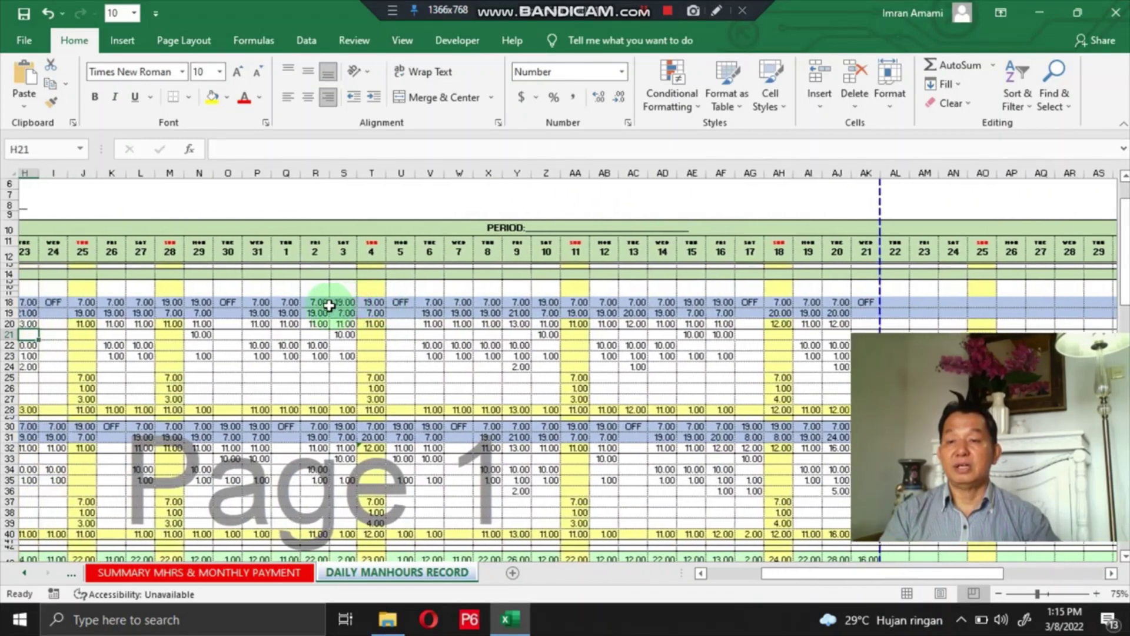
key("Right")
key("Right")
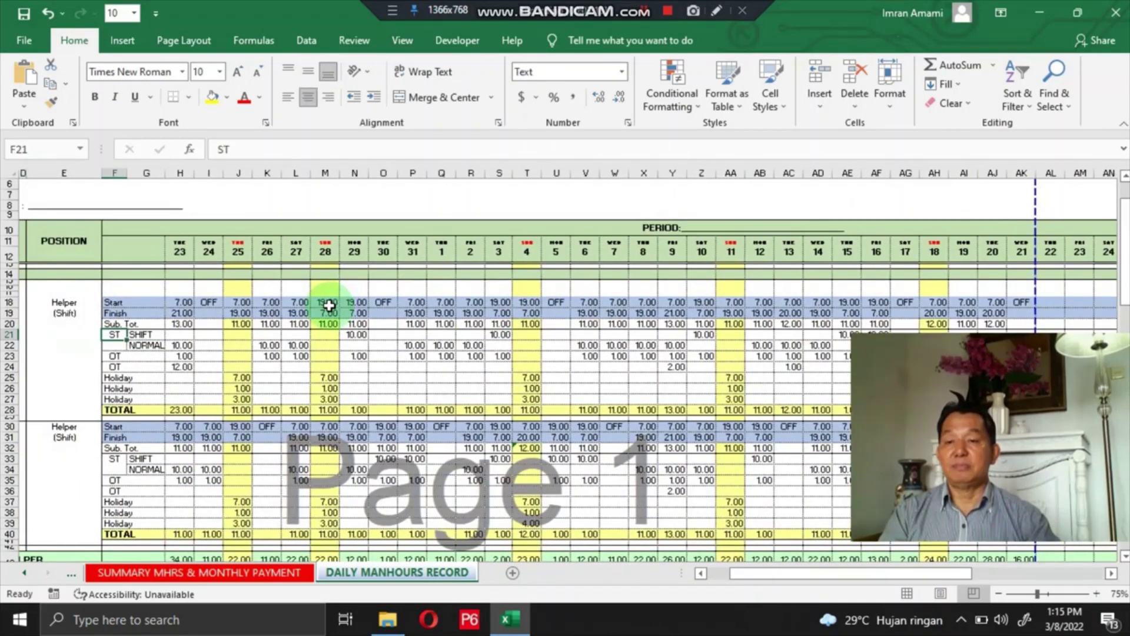
- Follow the first helper's NORMAL row across the daily entries and inspect its TOTAL (hours) formula in AX22
key("Down")
key("Right")
key("Right")
key("Right")
key("Right")
key("Right")
key("Right")
key("Right")
key("Right")
key("Right")
key("Right")
key("Right")
key("Right")
key("Right")
key("Right")
key("Right")
key("Right")
key("Right")
key("Right")
key("Right")
key("Right")
key("Right")
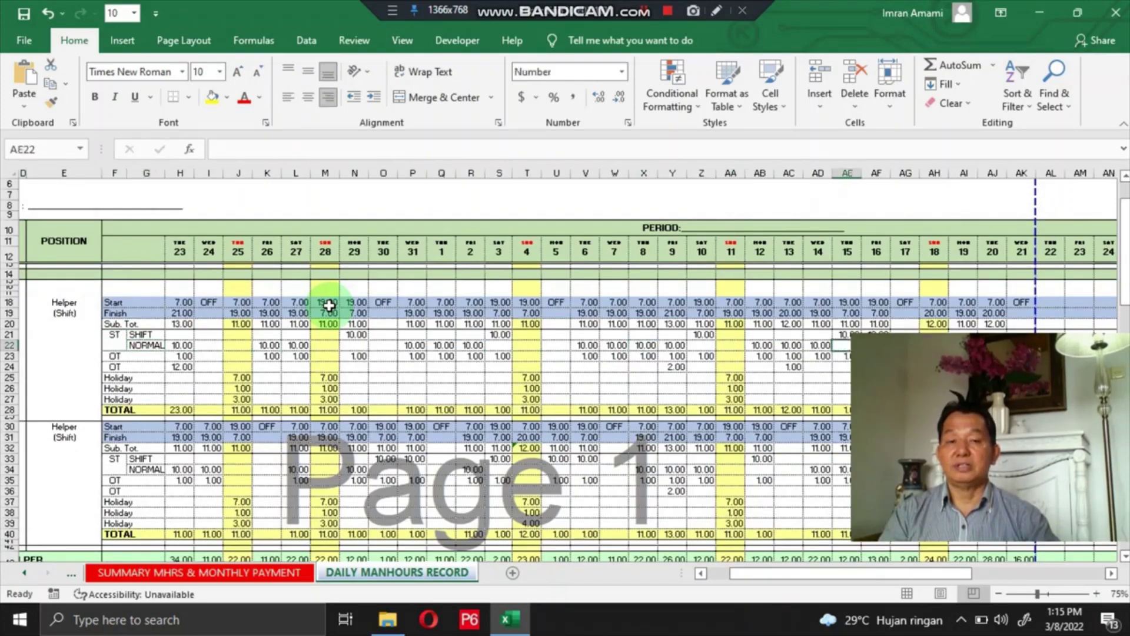
key("Left")
key("Left")
key("Left")
key("Left")
key("Left")
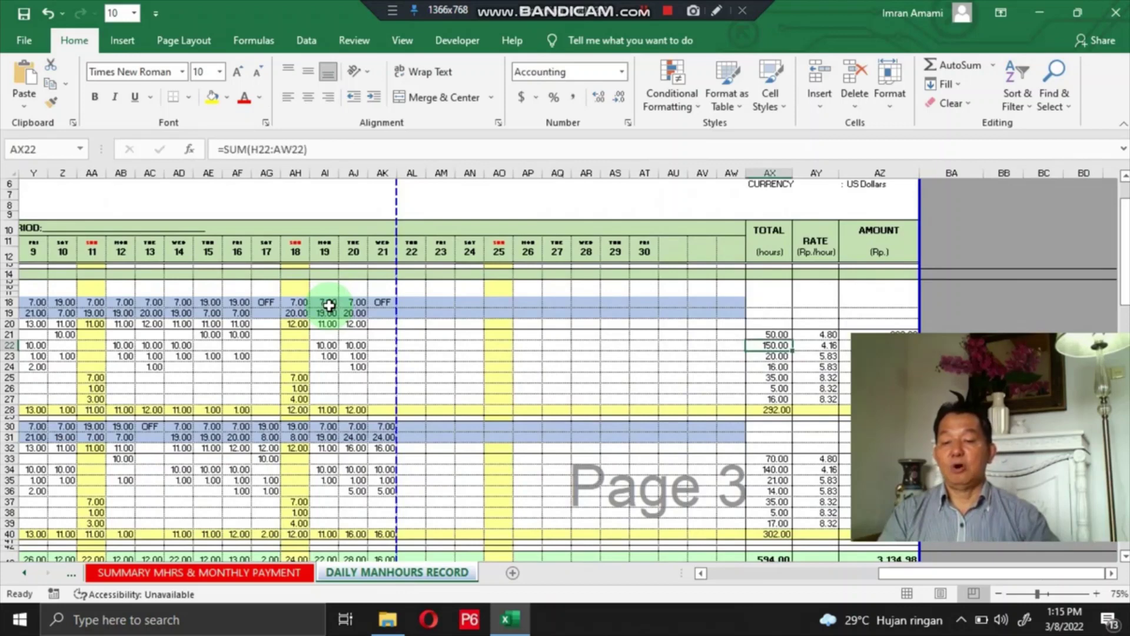
- Check the first helper's hour totals down to the second Holiday row and trace that row back to its label
key("Down")
key("Down")
key("Down")
key("Down")
key("Left")
key("Left")
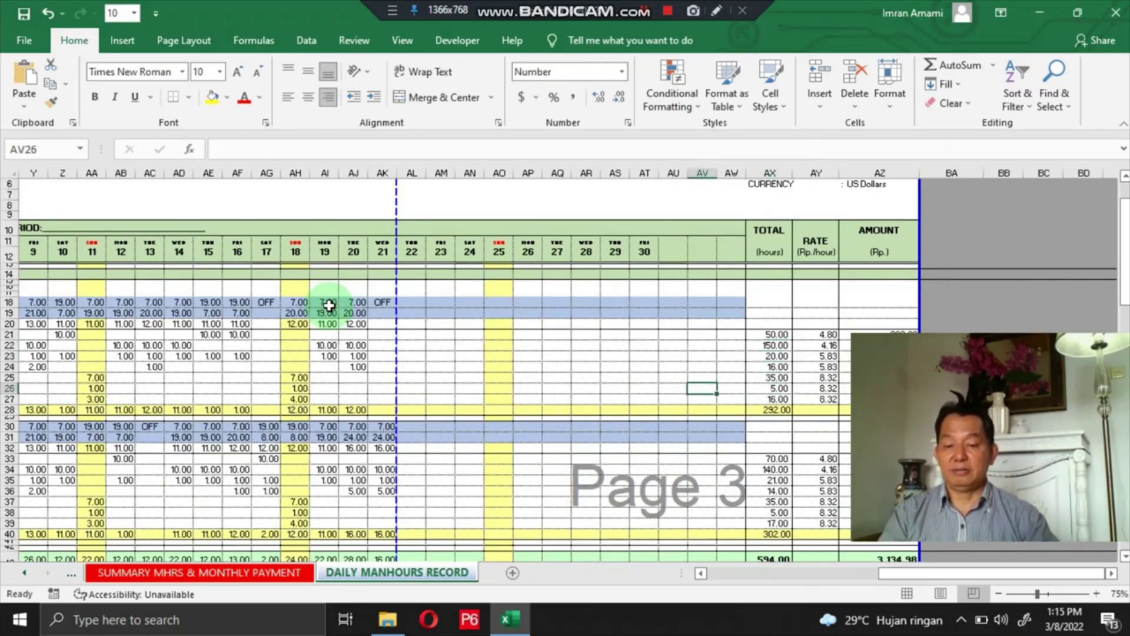
key("Left")
key("Left")
key("Left")
key("Left")
key("Left")
key("Left")
key("Left")
key("Left")
key("Left")
key("Left")
key("Left")
key("Left")
key("Left")
key("Left")
key("Left")
key("Left")
key("Left")
key("Left")
key("Left")
key("Left")
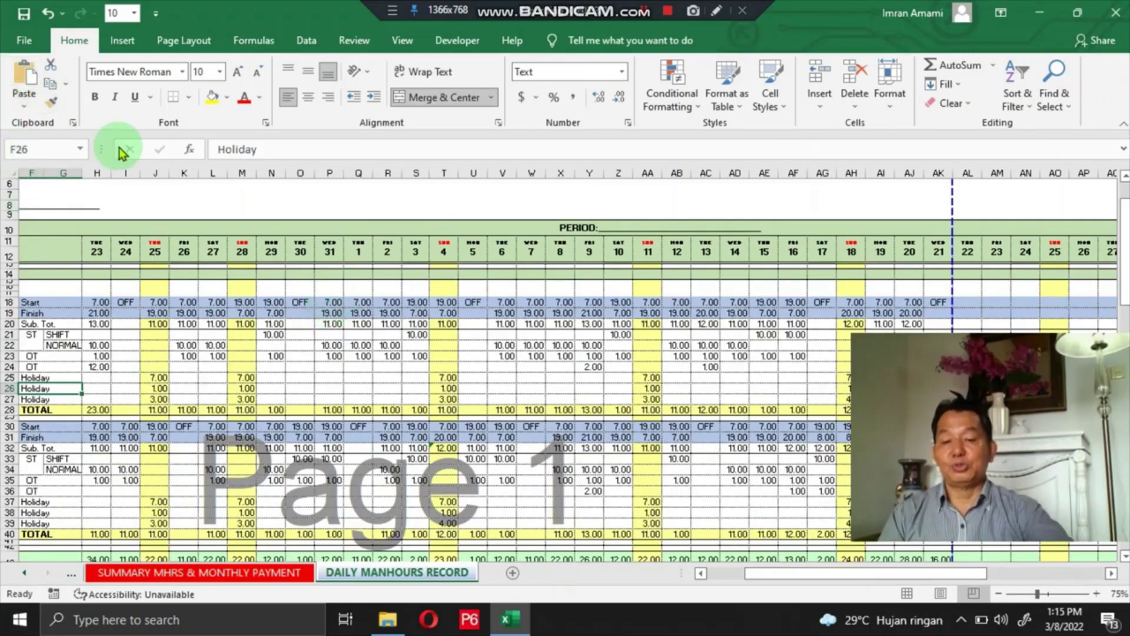
- Open the SUMMARY MHRS & MONTHLY PAYMENT sheet and review its column headings from NO. through QUANTITY and AMOUNT (Rp) to REMARKS
left_click(230, 570)
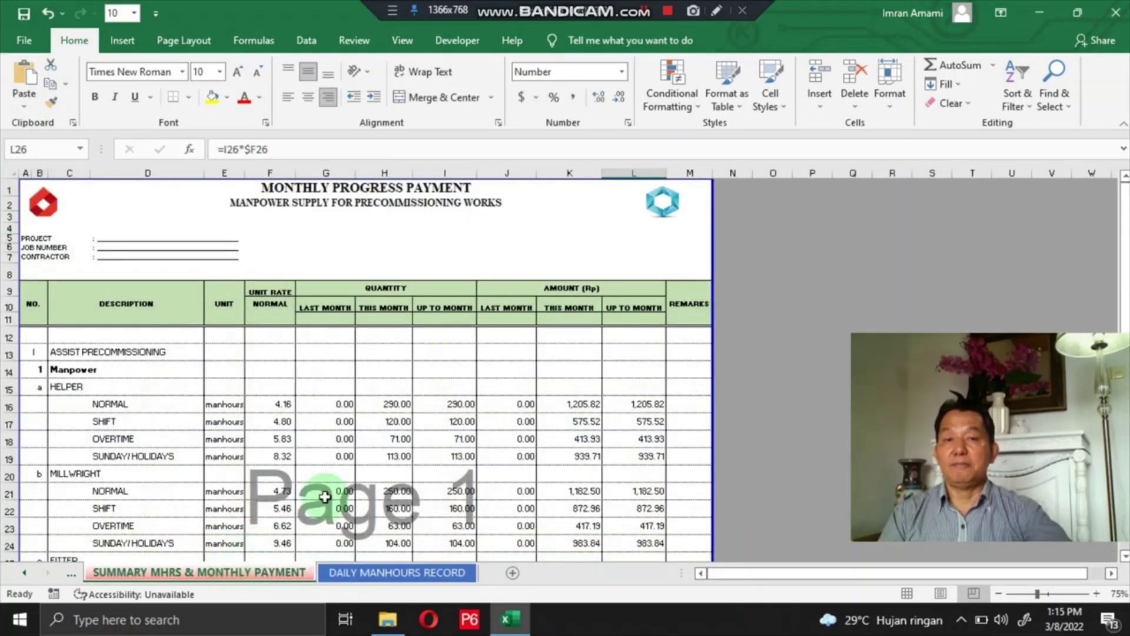
left_click(668, 13)
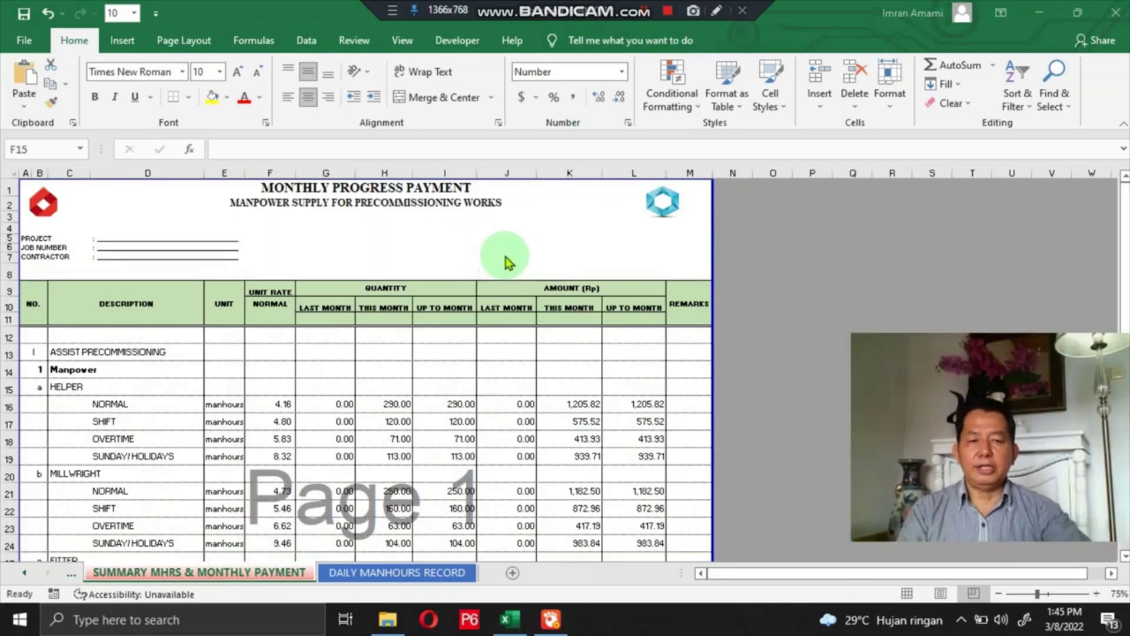
left_click(36, 306)
left_click(103, 303)
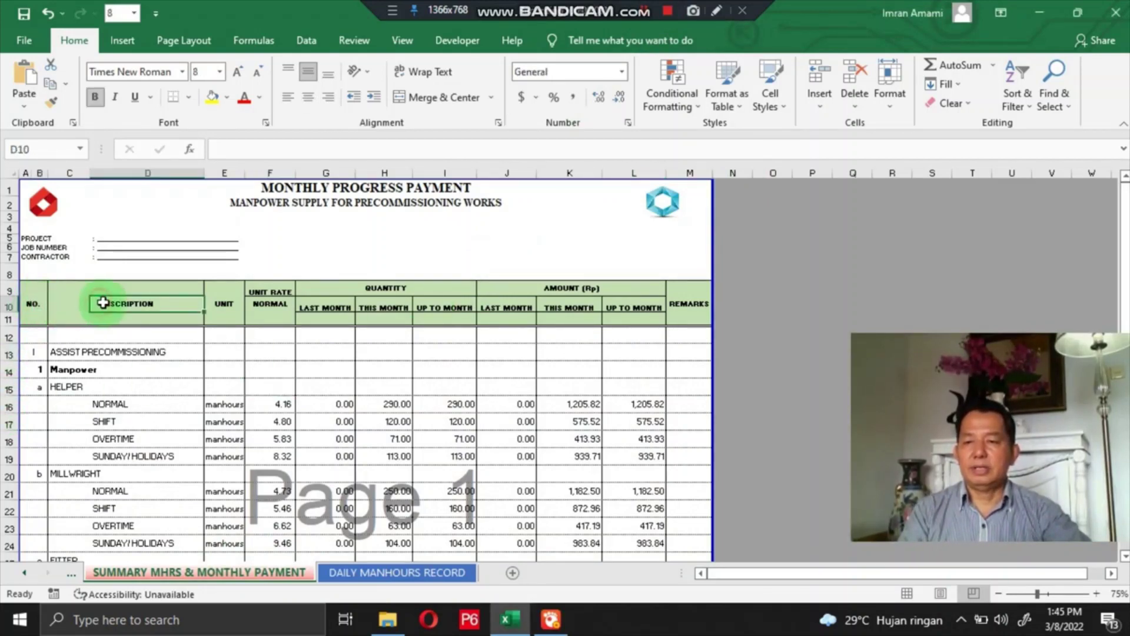
left_click(224, 302)
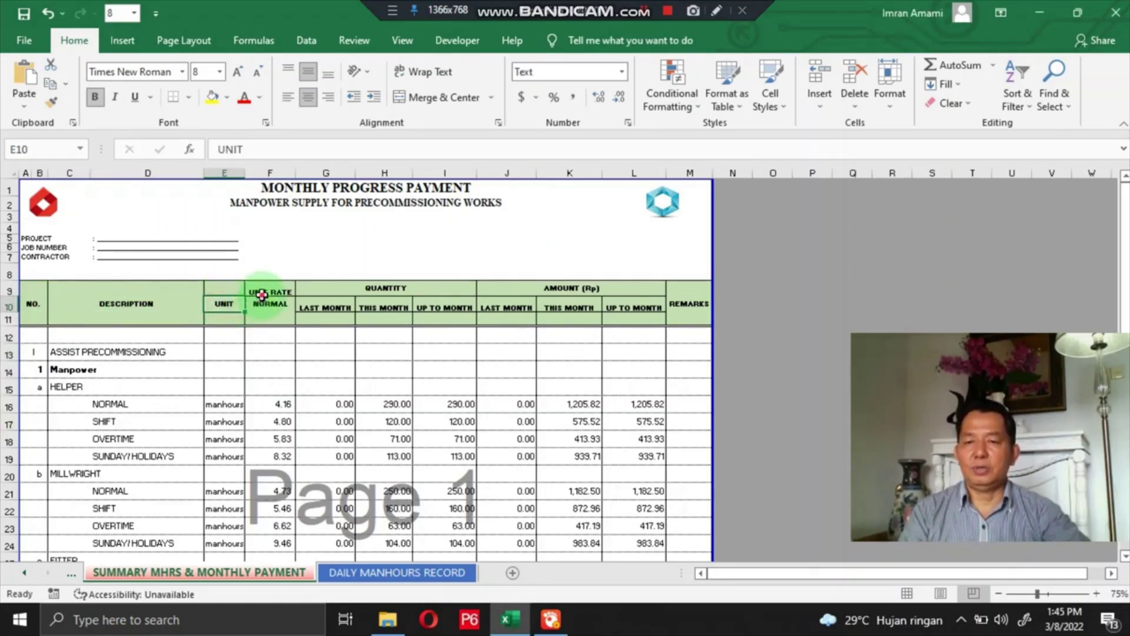
left_click(261, 295)
left_click(321, 318)
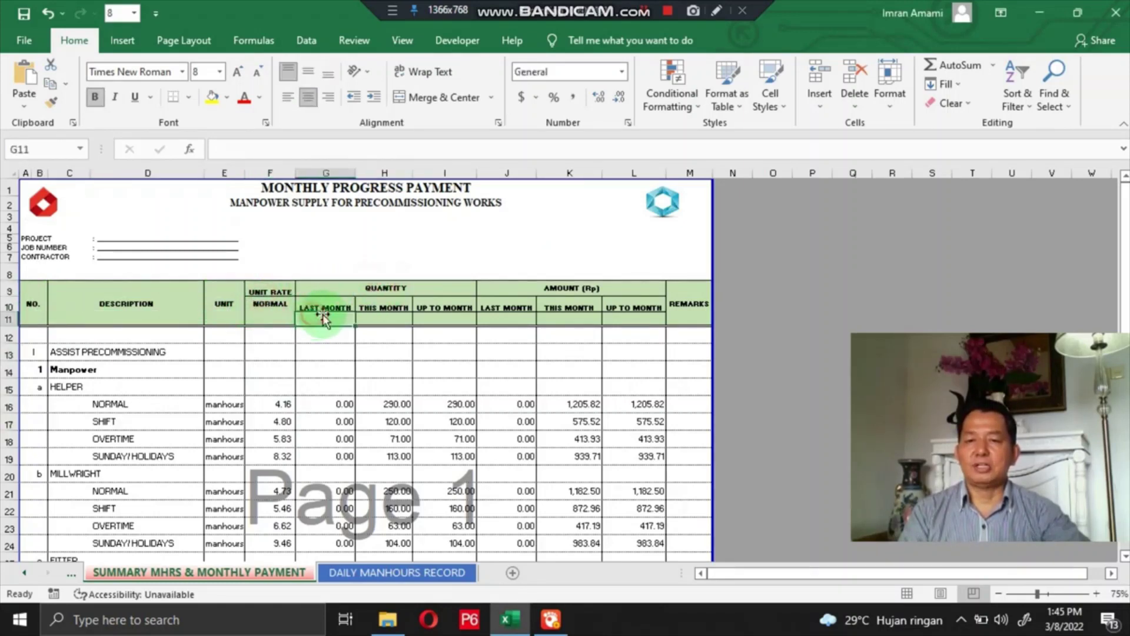
left_click(381, 311)
left_click(440, 310)
left_click(495, 311)
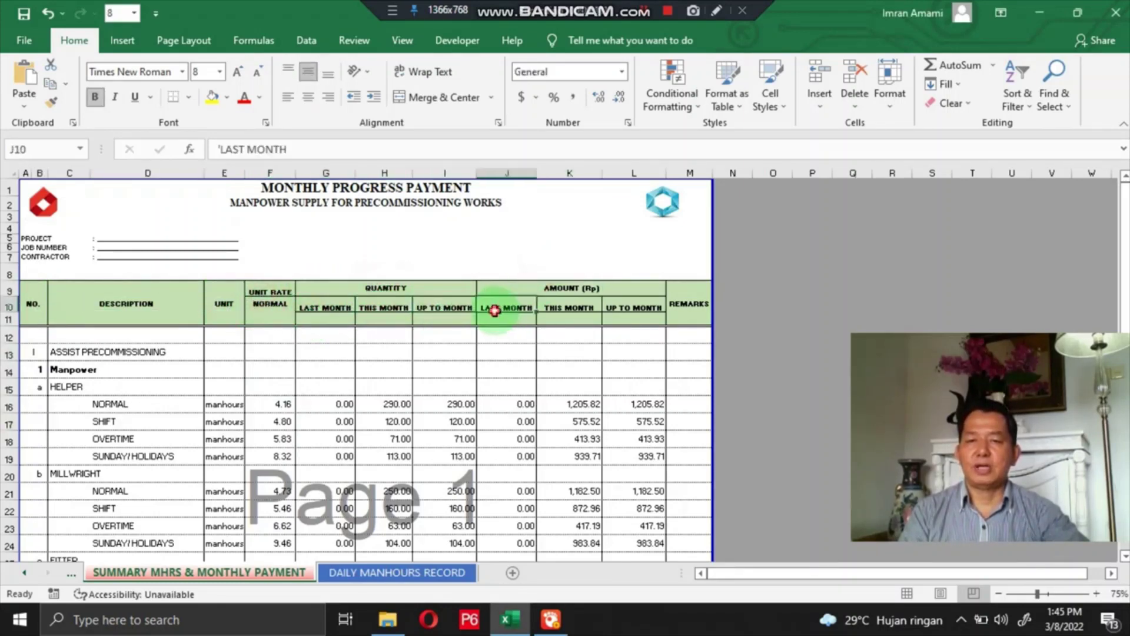
left_click(569, 309)
left_click(631, 310)
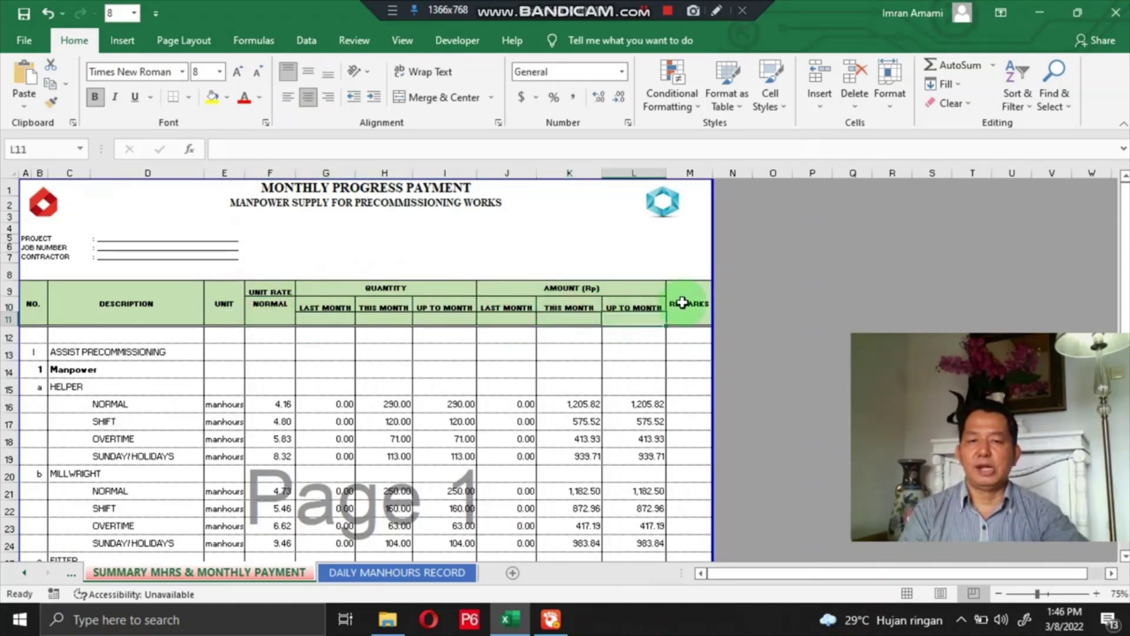
left_click(682, 303)
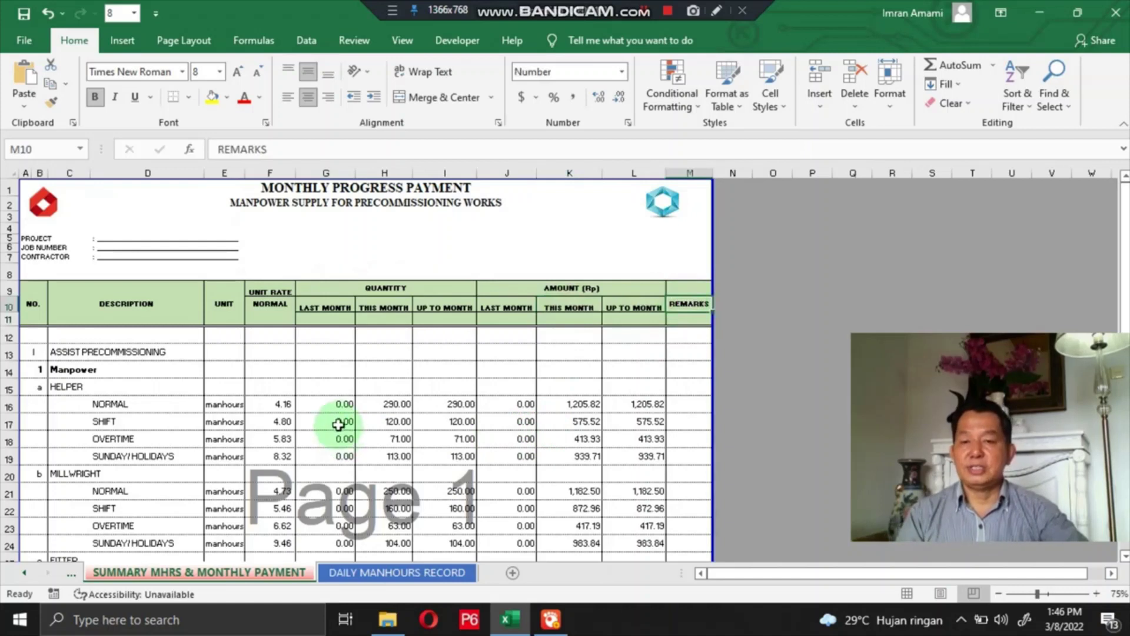
- Inspect the HELPER category labels and the THIS MONTH quantity formulas for NORMAL and OVERTIME
left_click(399, 404)
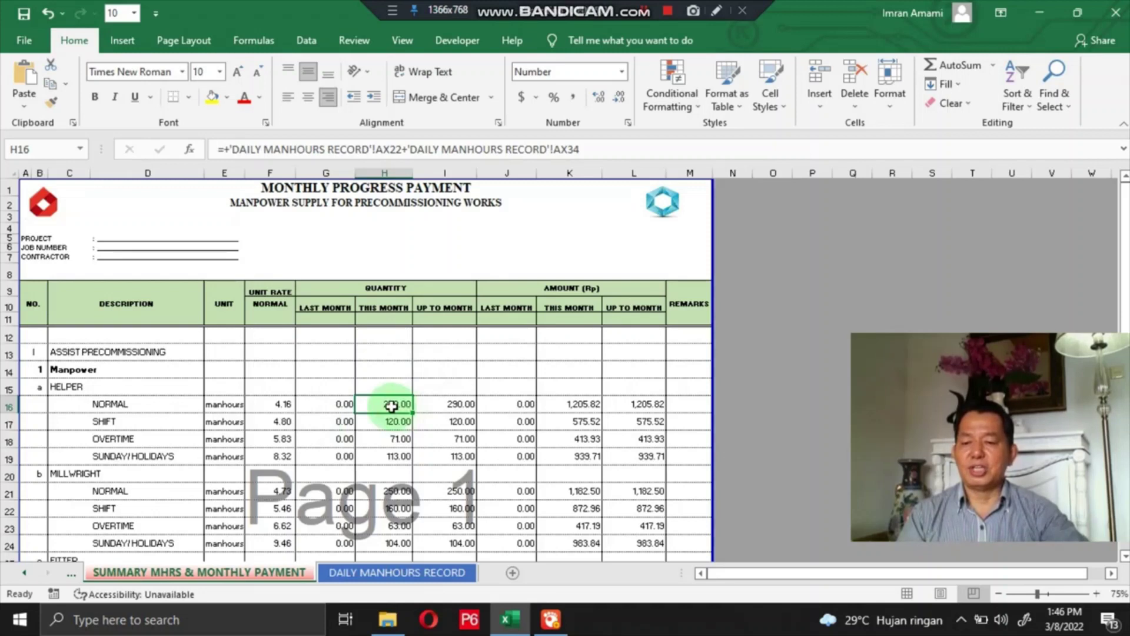
left_click(118, 404)
left_click(107, 423)
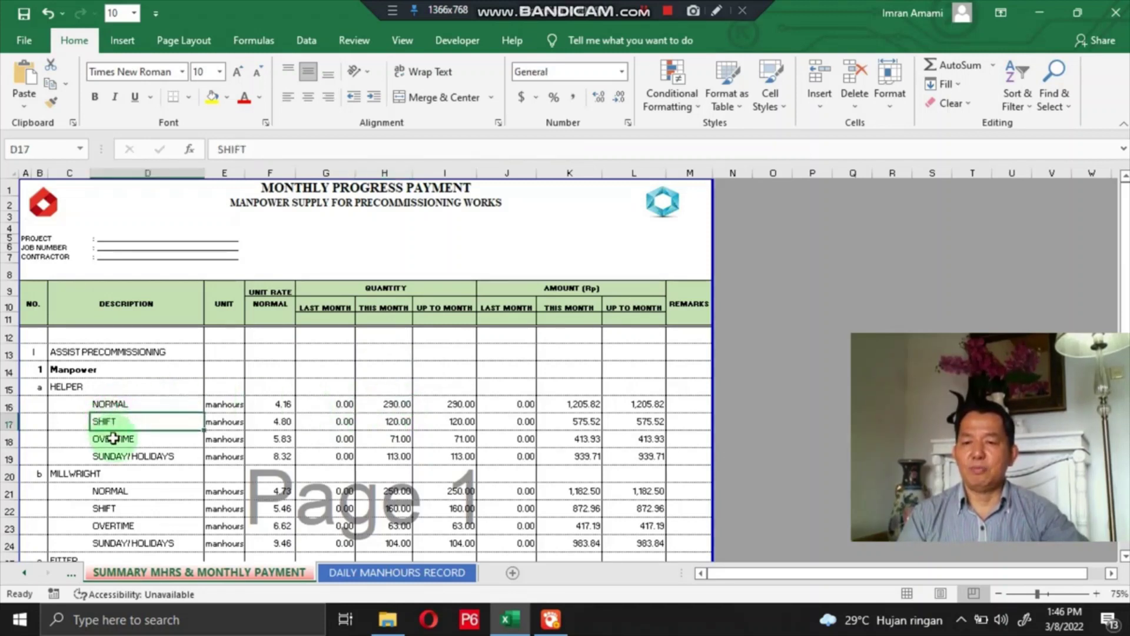
left_click(113, 438)
left_click(124, 458)
left_click(388, 441)
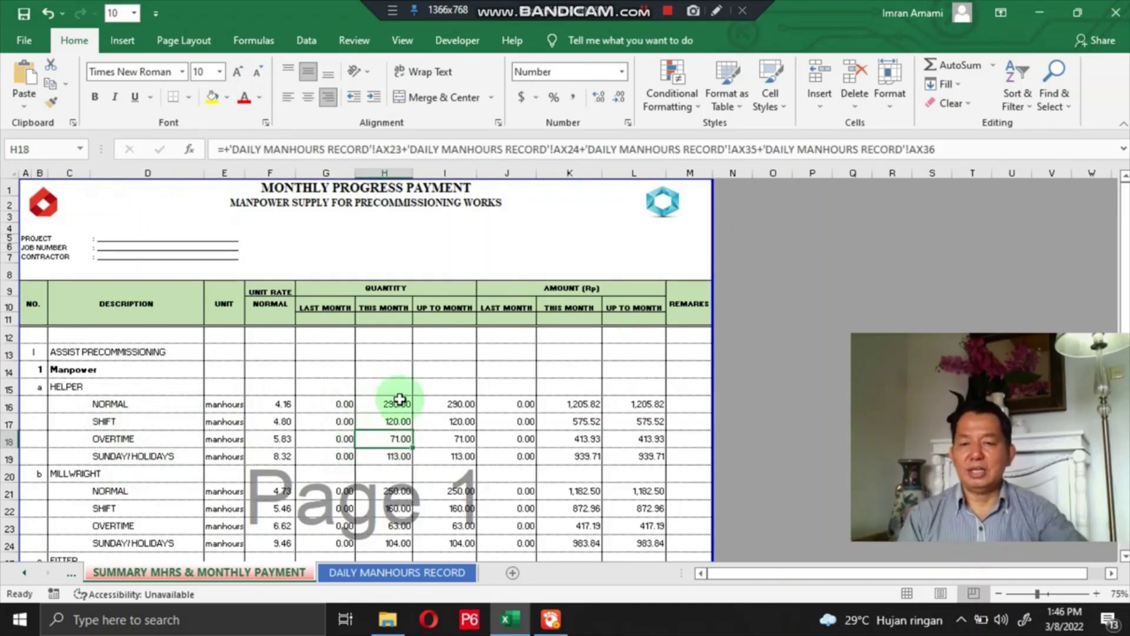
left_click(400, 404)
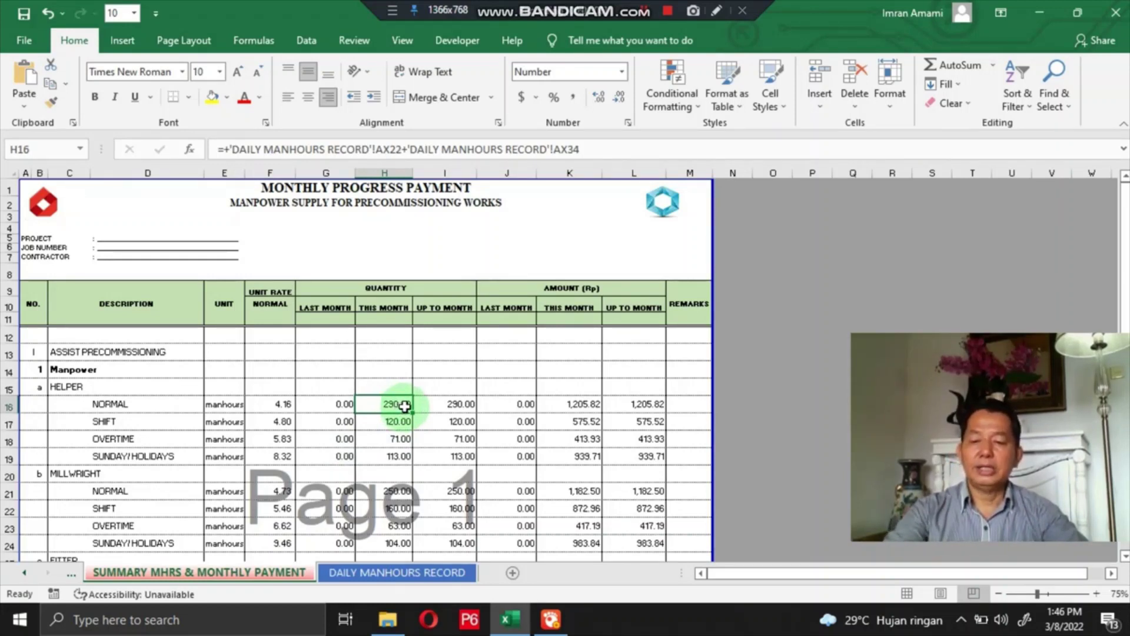
- Check the HELPER NORMAL amount and quantity formulas for THIS MONTH and go through the four HELPER category labels
left_click(539, 286)
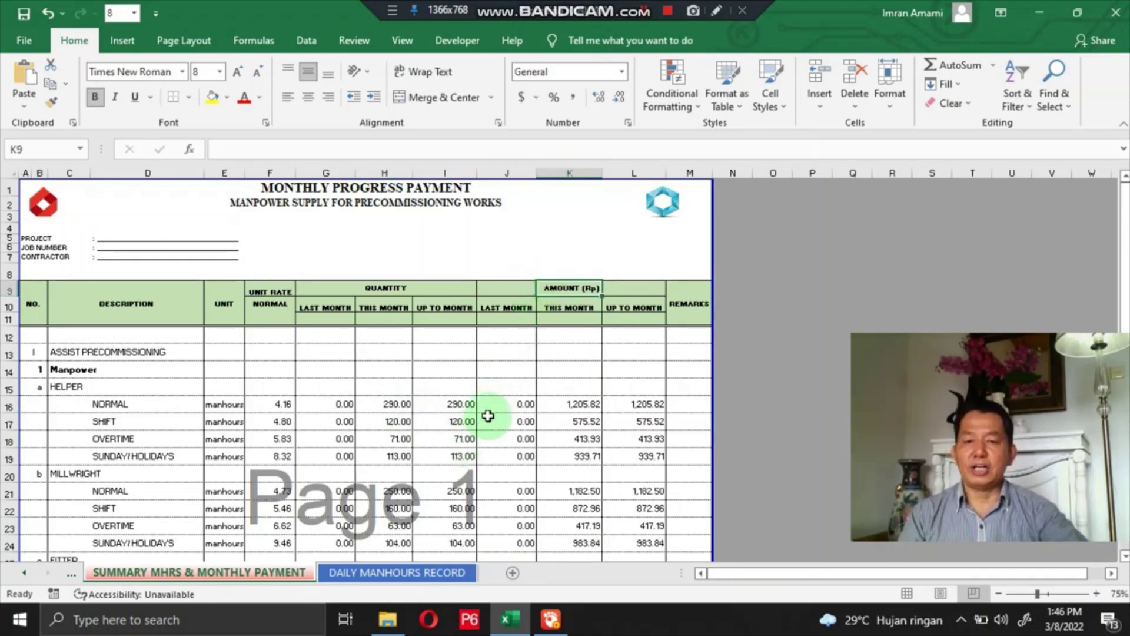
left_click(571, 404)
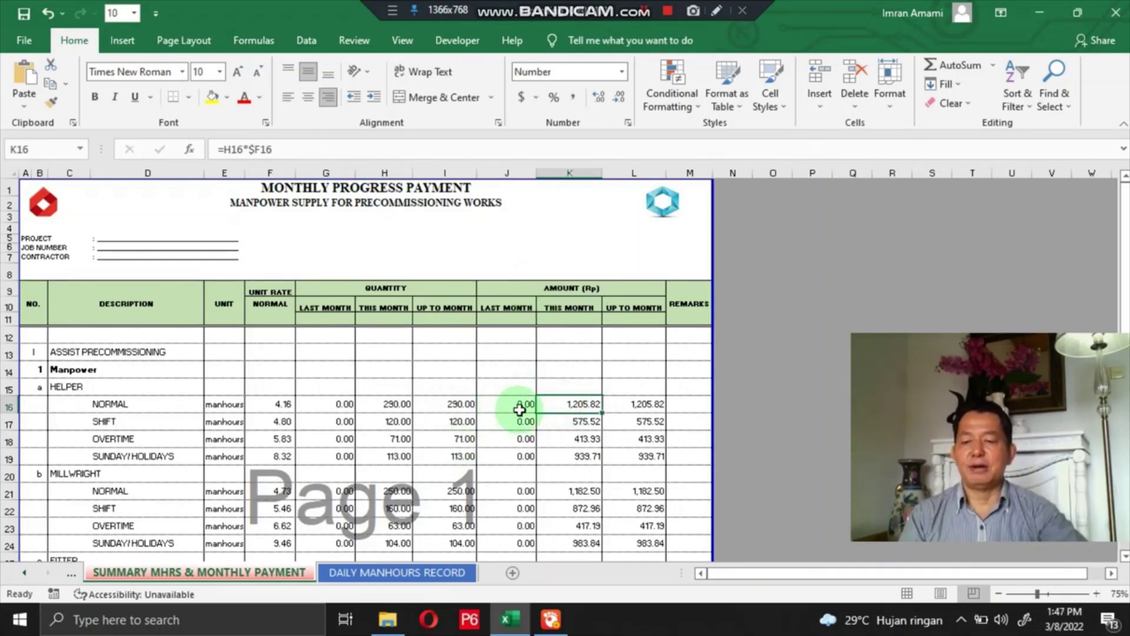
left_click(393, 405)
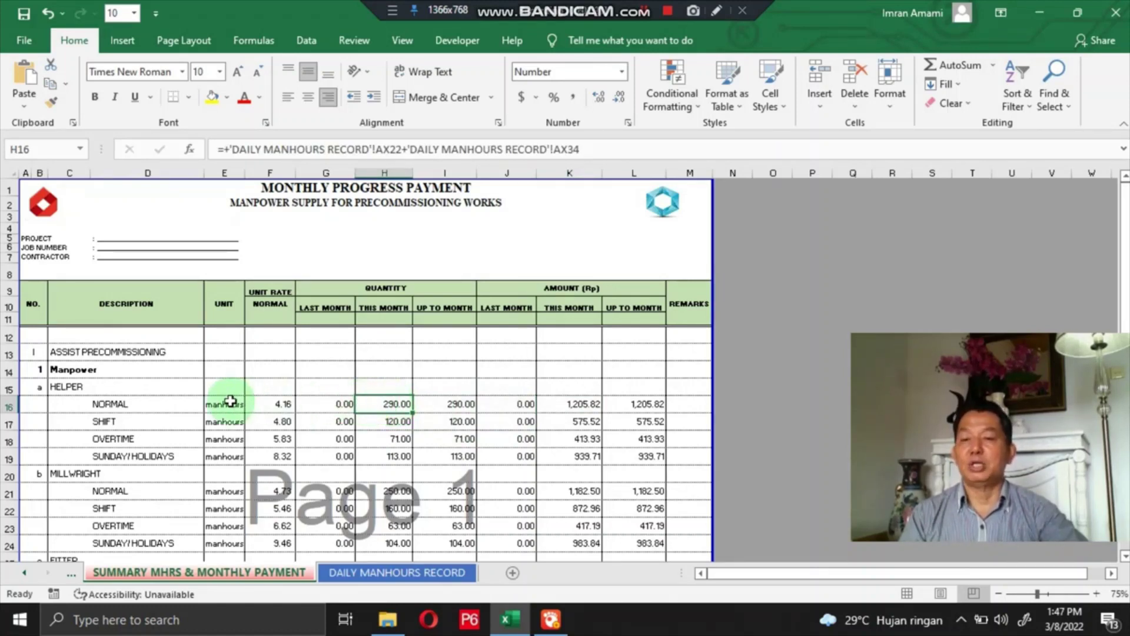
left_click(112, 405)
left_click(112, 420)
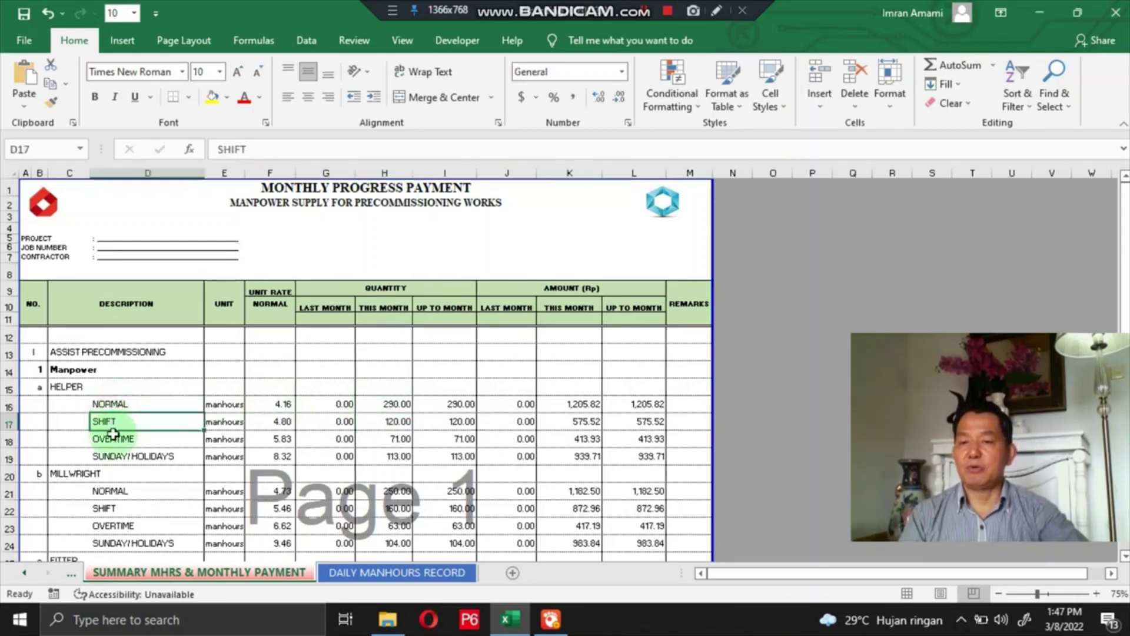
left_click(113, 439)
left_click(117, 457)
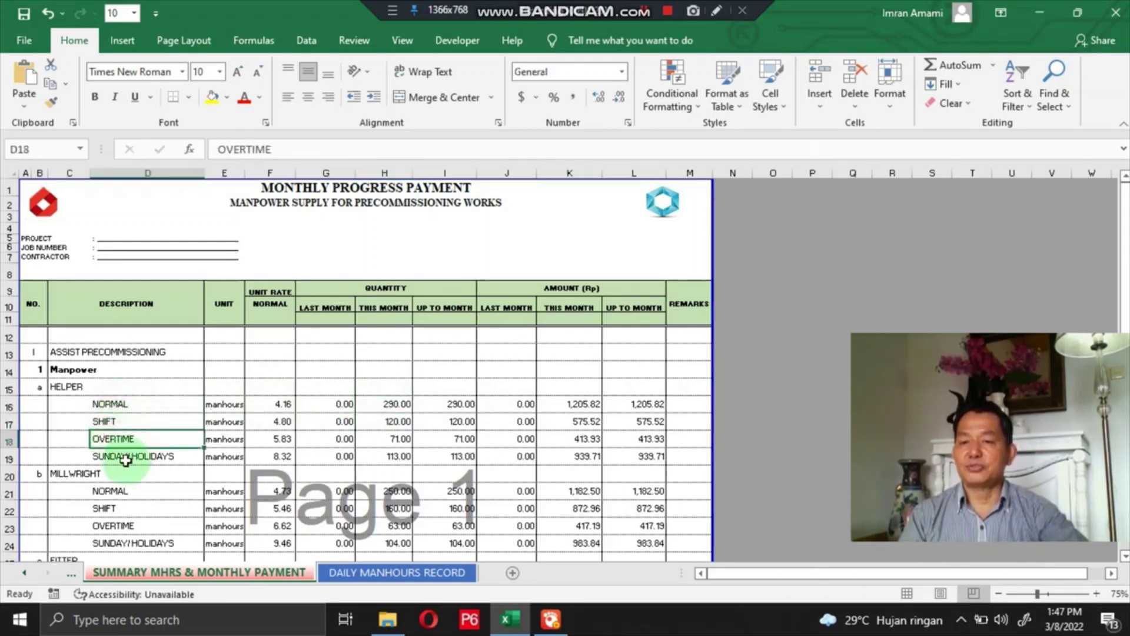
- Trace the cells referenced by the HELPER NORMAL amount formula in K16, leaving the formula as it is
left_click(394, 406)
left_click(581, 405)
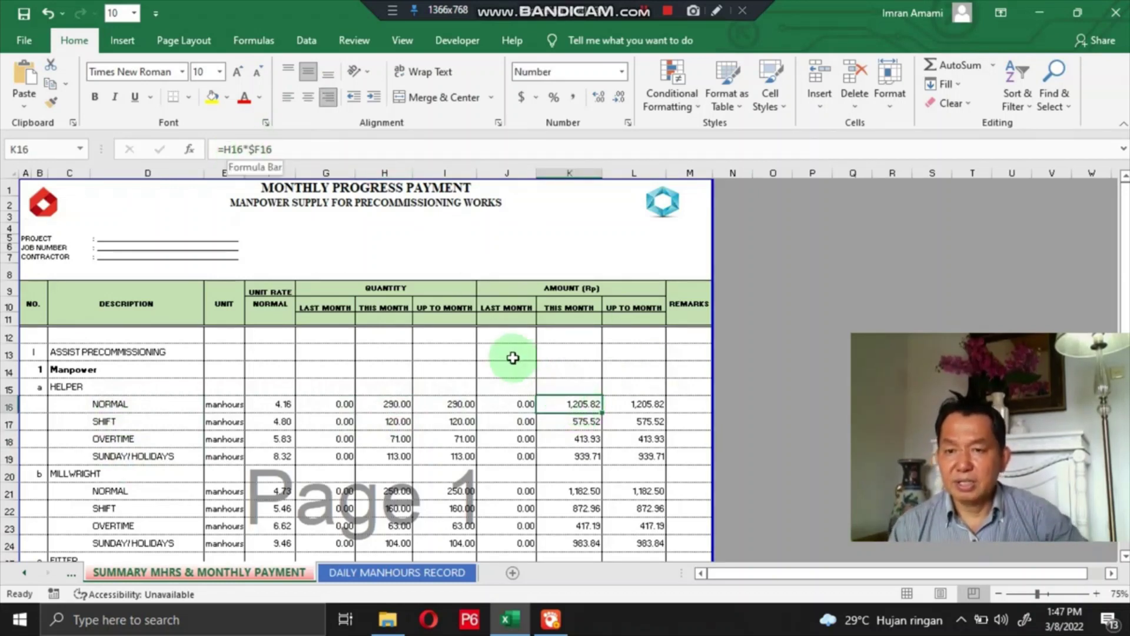
double_click(561, 404)
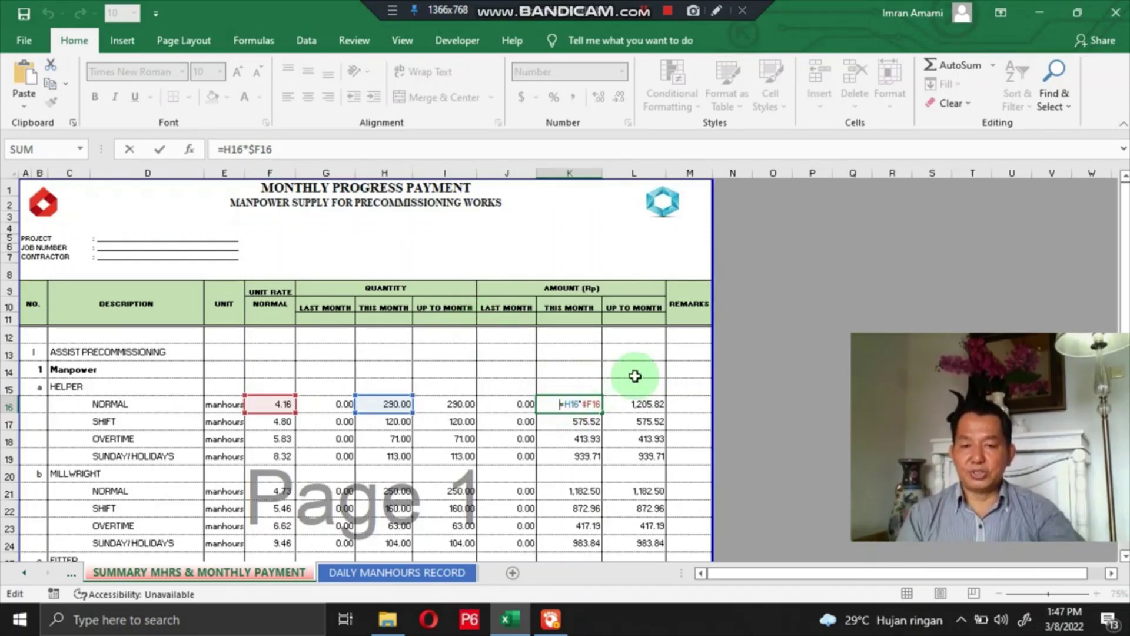
key("Escape")
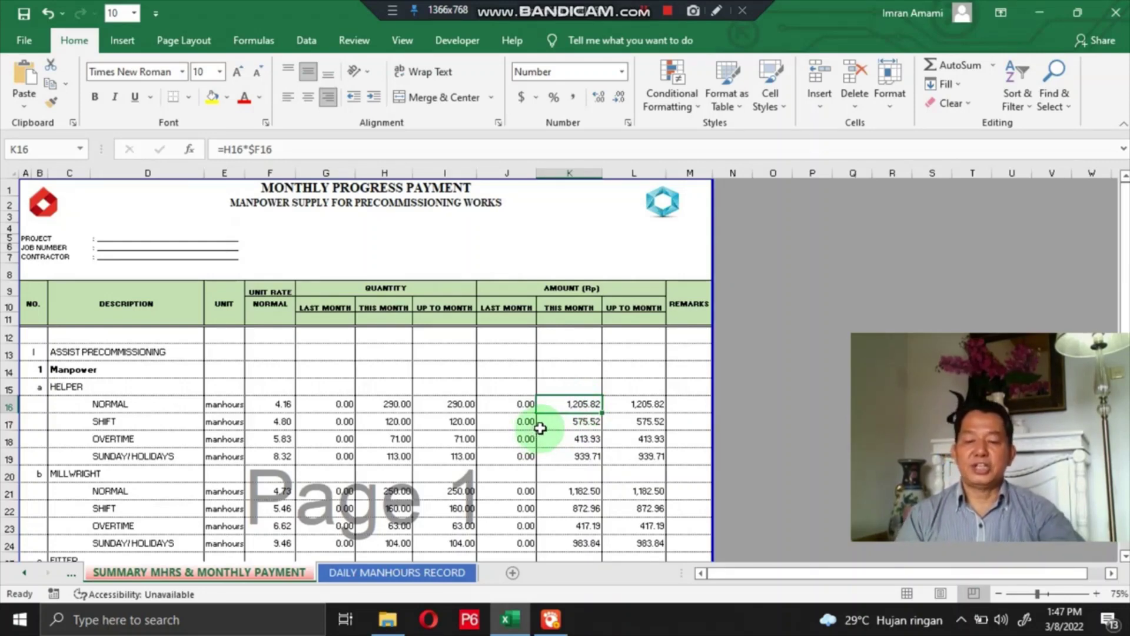
- Inspect the UP TO MONTH formulas in the SUBTOTAL I : MANPOWER and GRAND TOTAL I rows
scroll(446, 440, "down", 1)
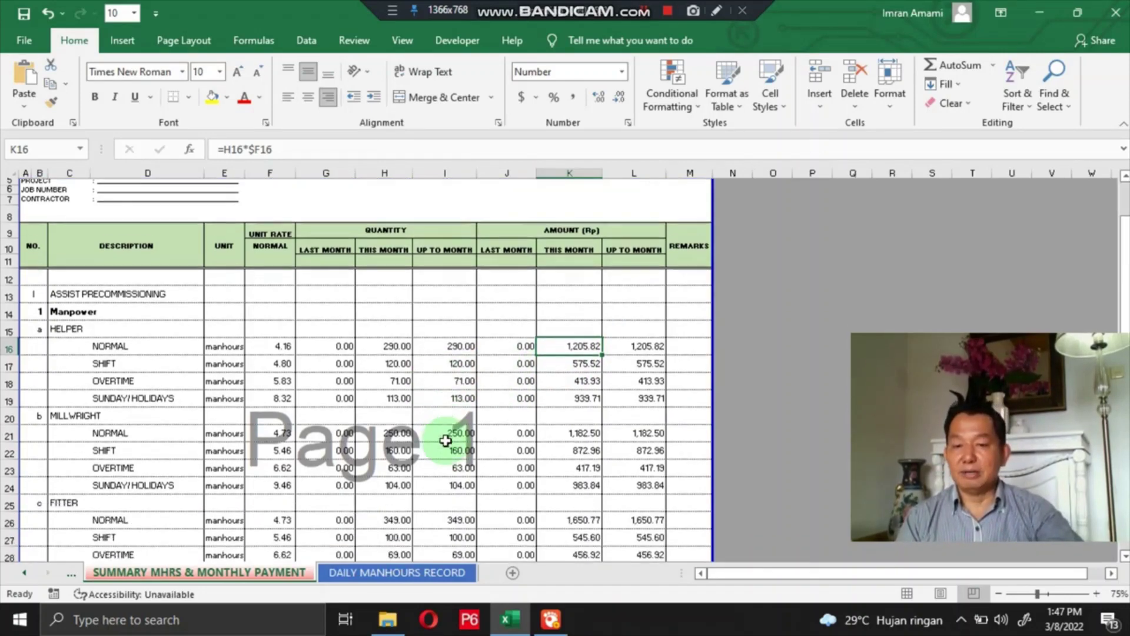
scroll(446, 440, "down", 7)
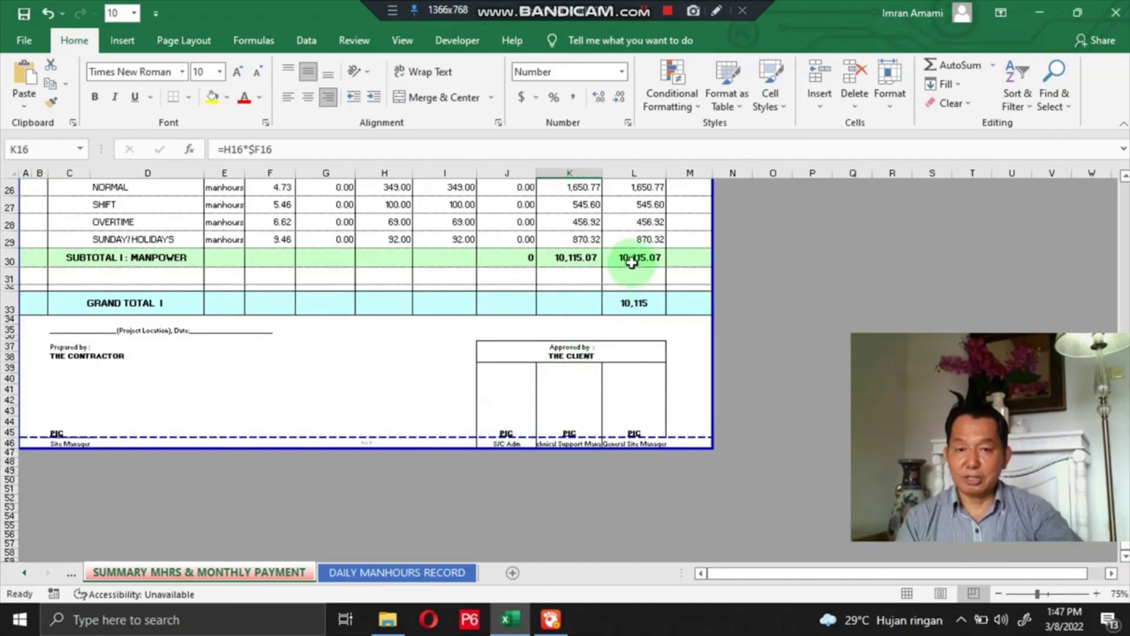
left_click(633, 261)
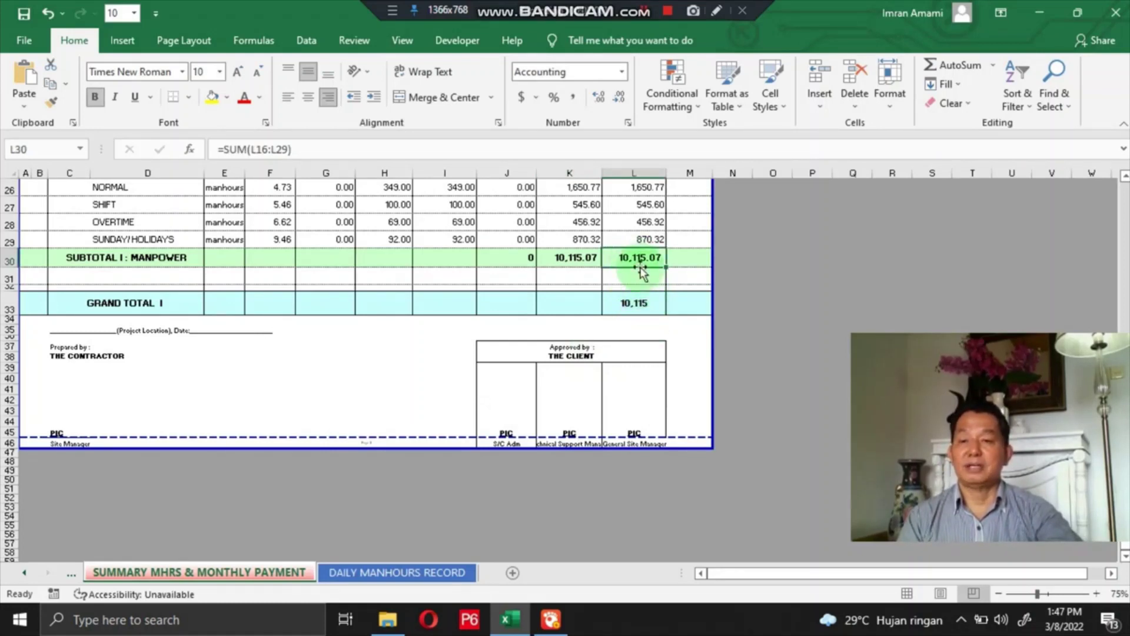
left_click(631, 301)
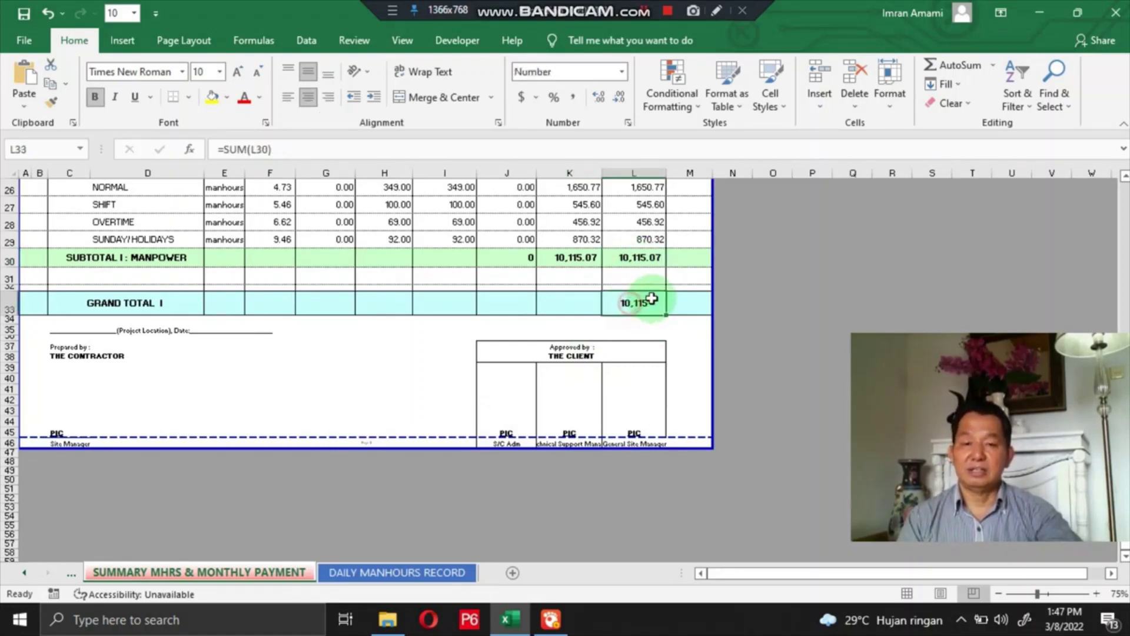
left_click(642, 258)
left_click(629, 305)
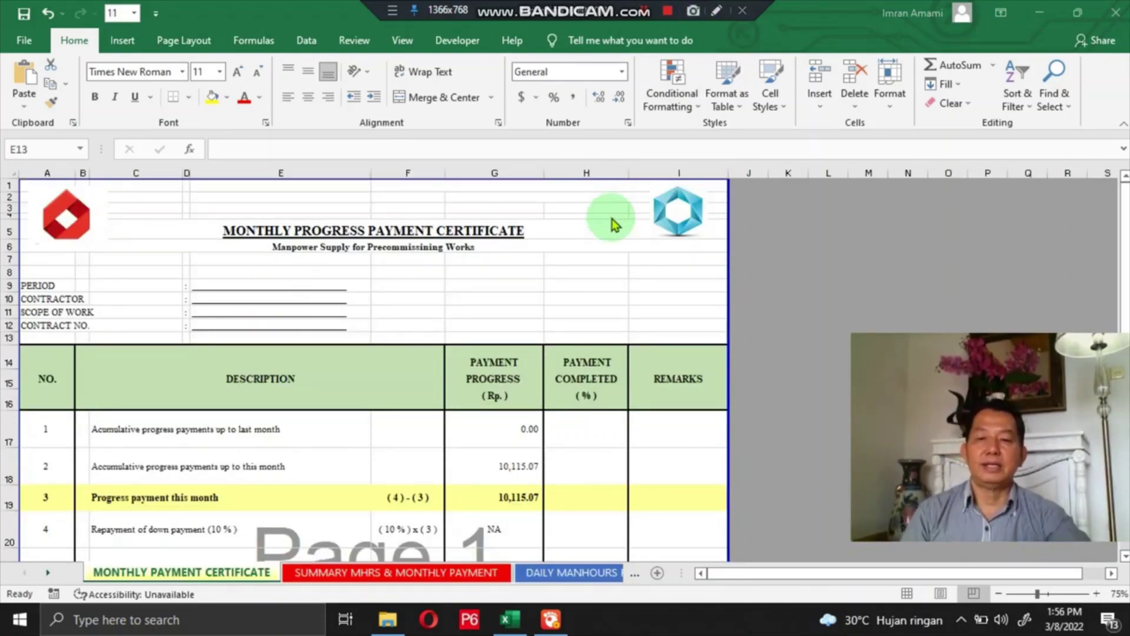
- Review the down payment repayment, retention and Value Added Tax rows of the monthly payment certificate
scroll(422, 279, "down", 3)
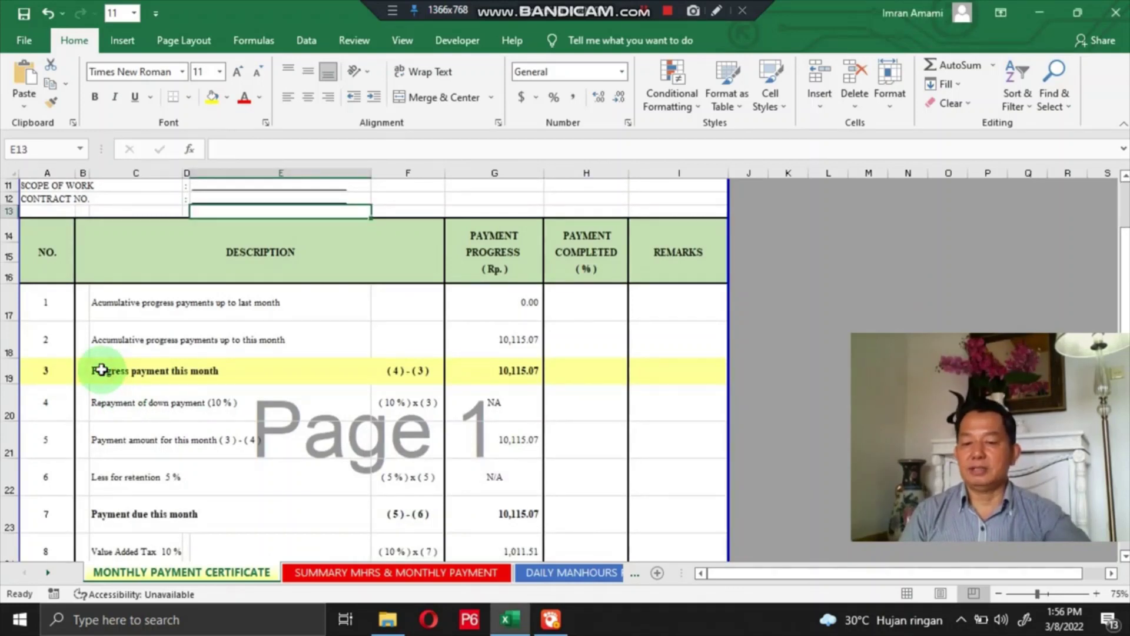
left_click(113, 411)
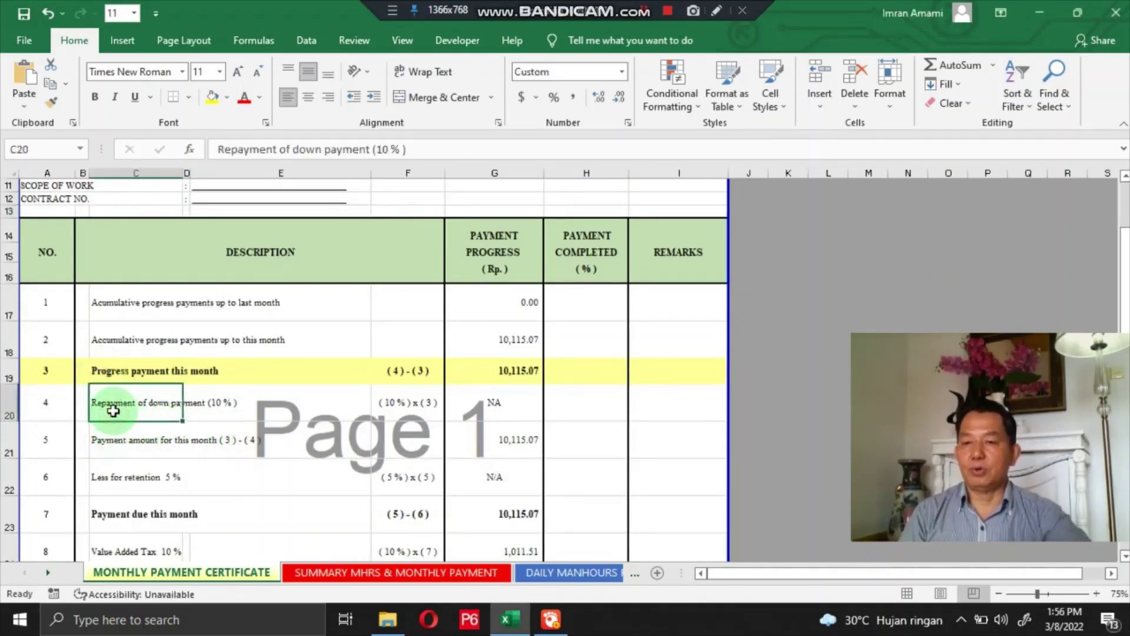
left_click(119, 474)
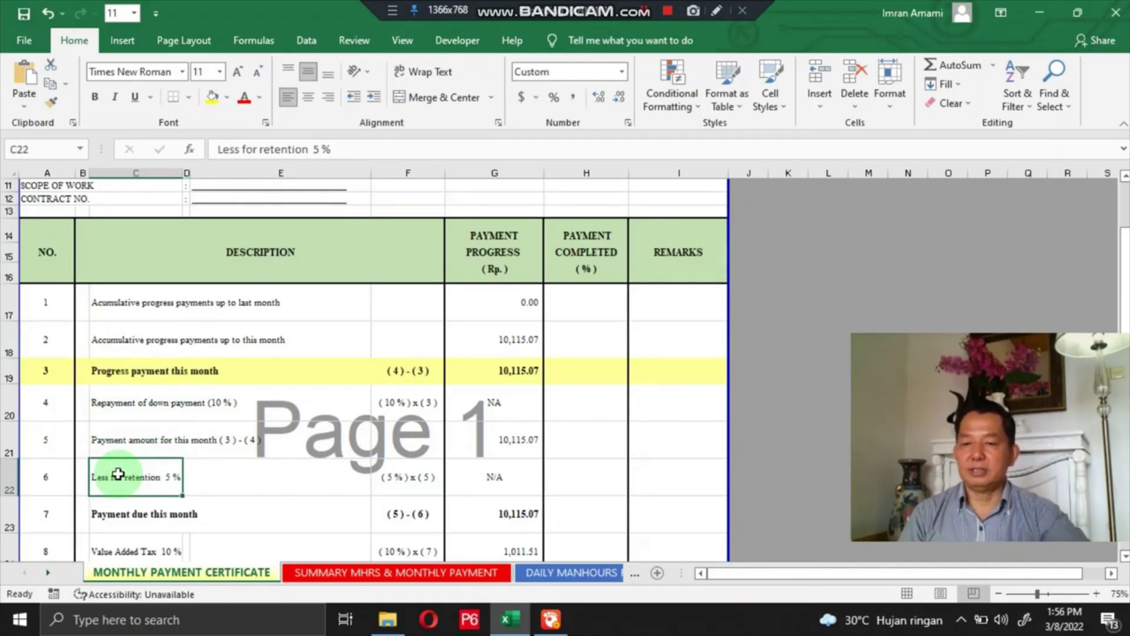
left_click(145, 401)
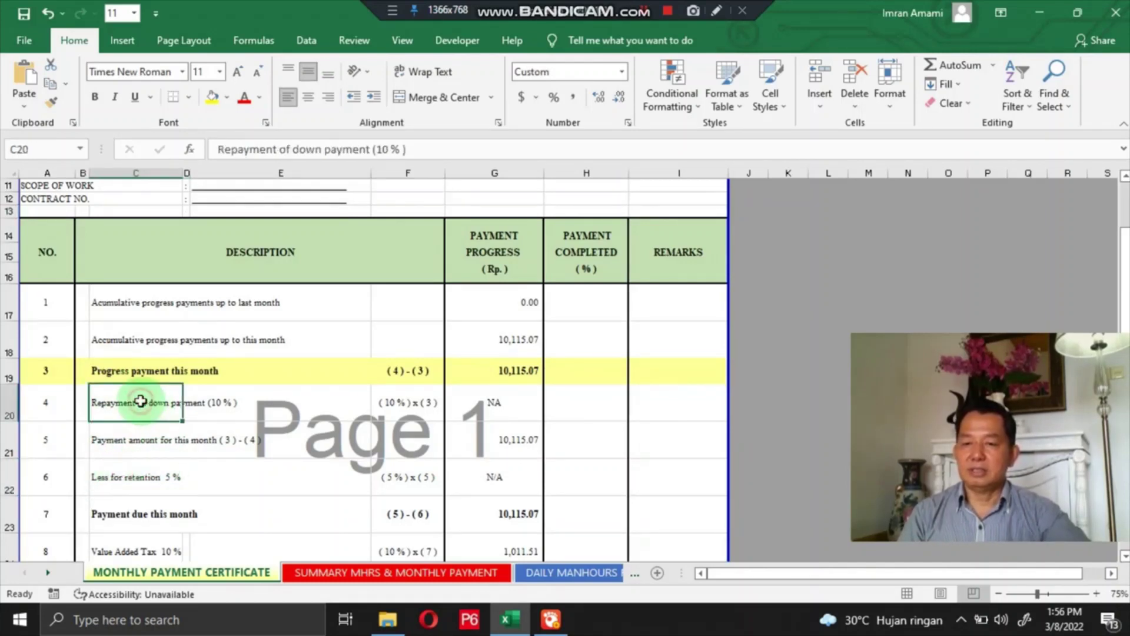
left_click(148, 479)
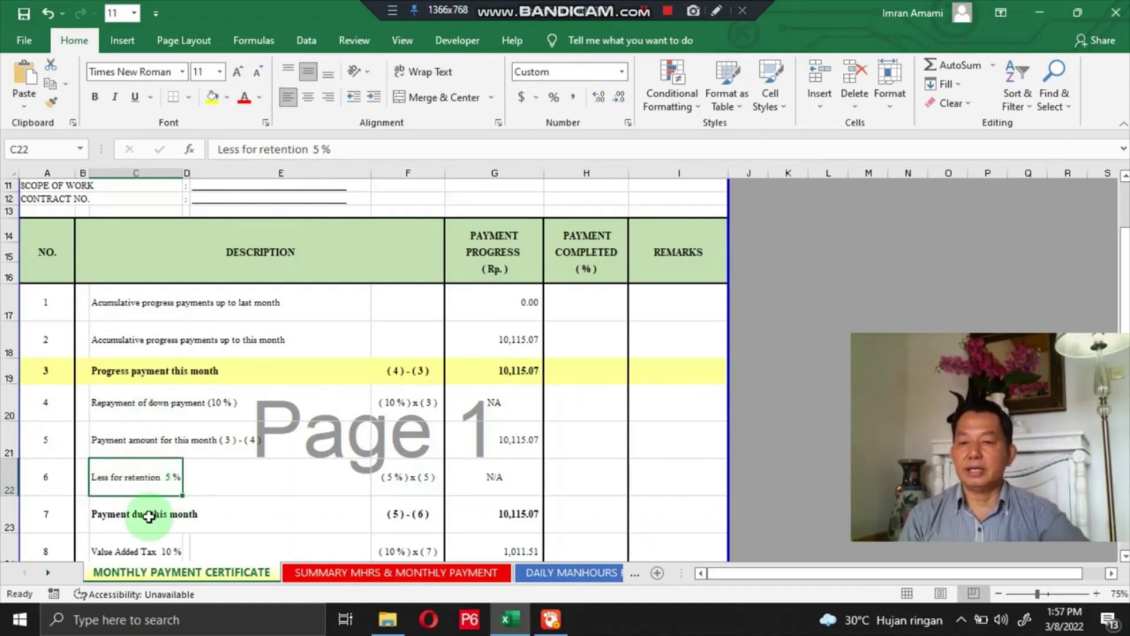
scroll(125, 527, "down", 3)
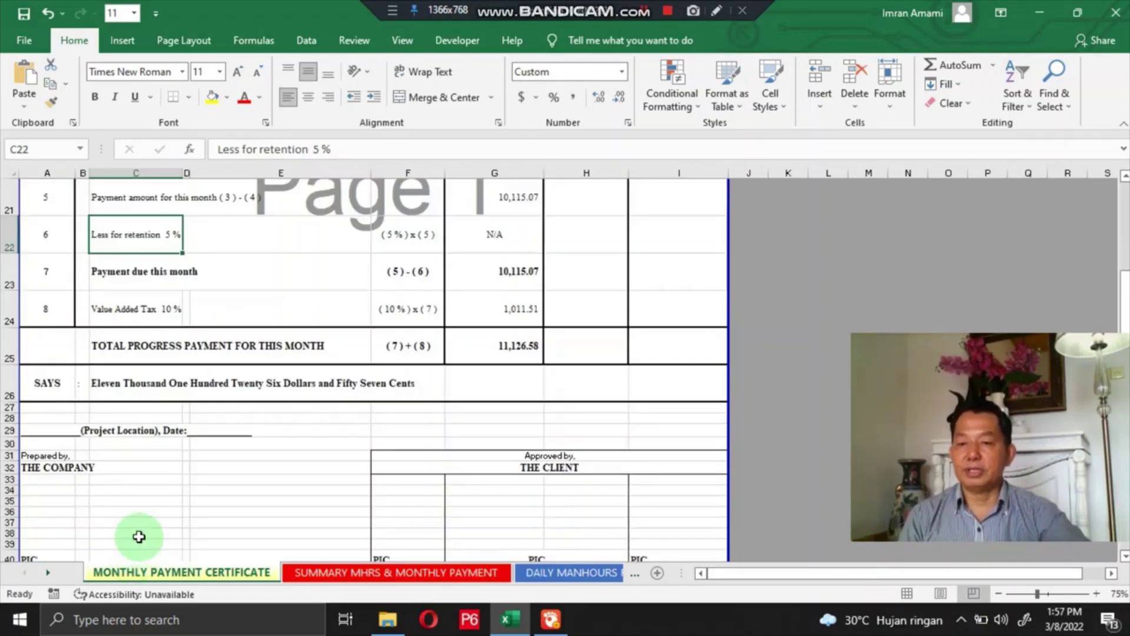
left_click(103, 309)
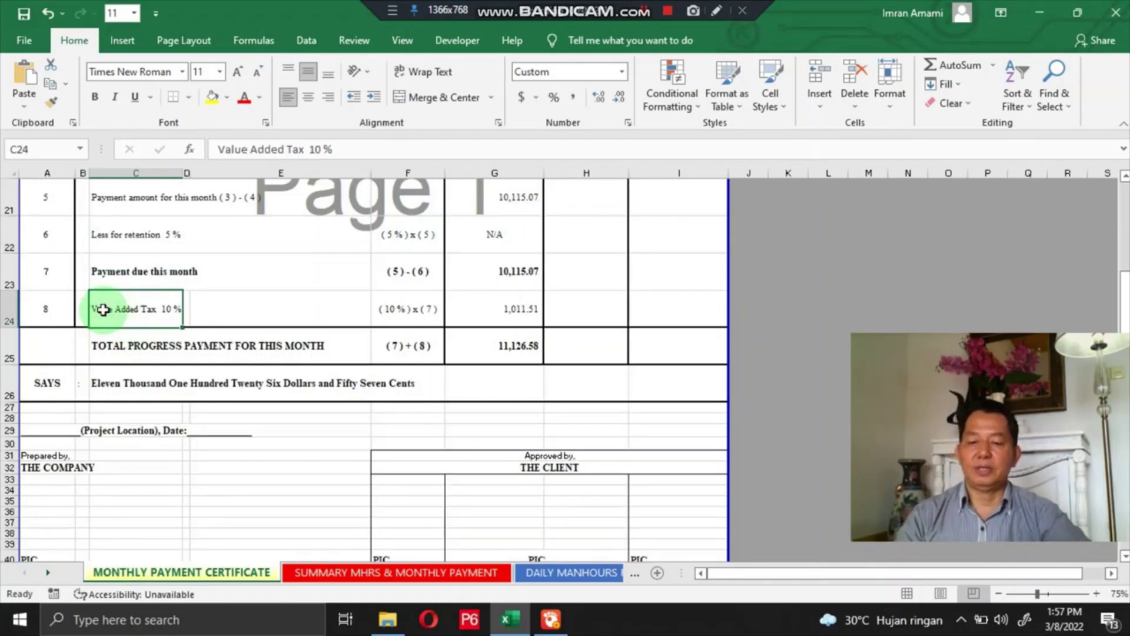
- Go through certificate items 1 to 8 in order, from accumulative payments up to last month through Value Added Tax
scroll(103, 310, "up", 3)
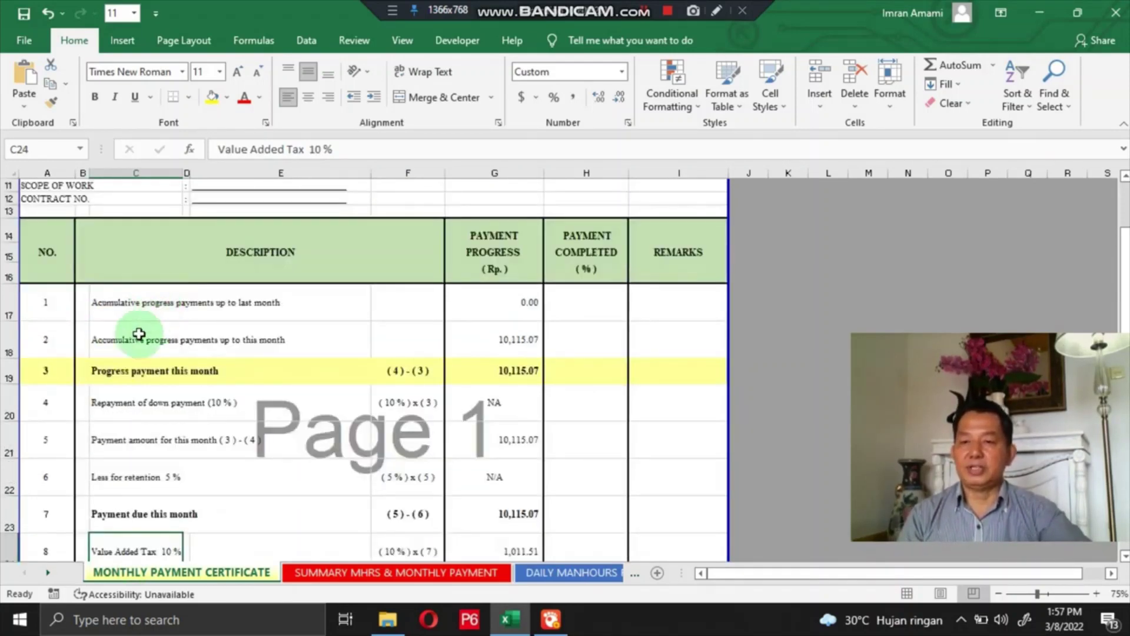
left_click(105, 304)
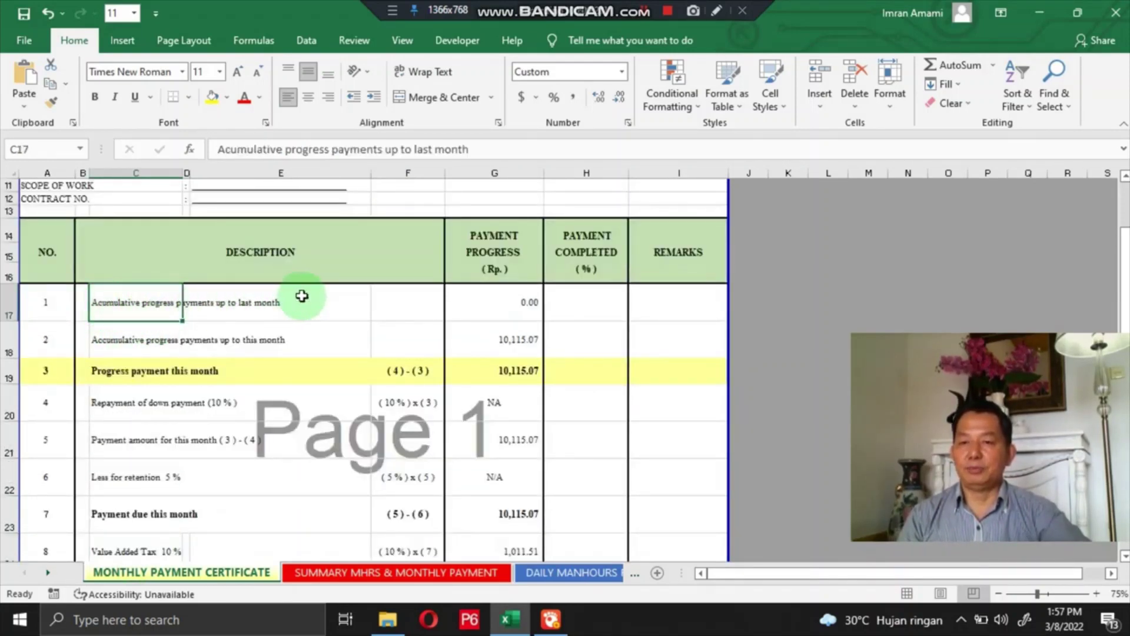
left_click(90, 342)
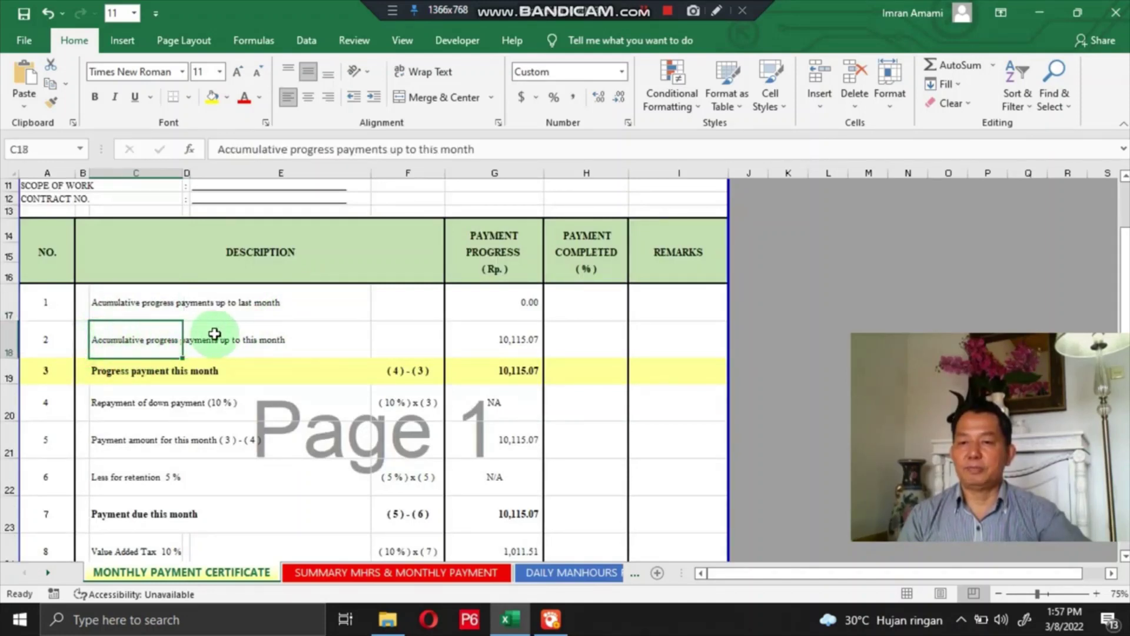
left_click(99, 373)
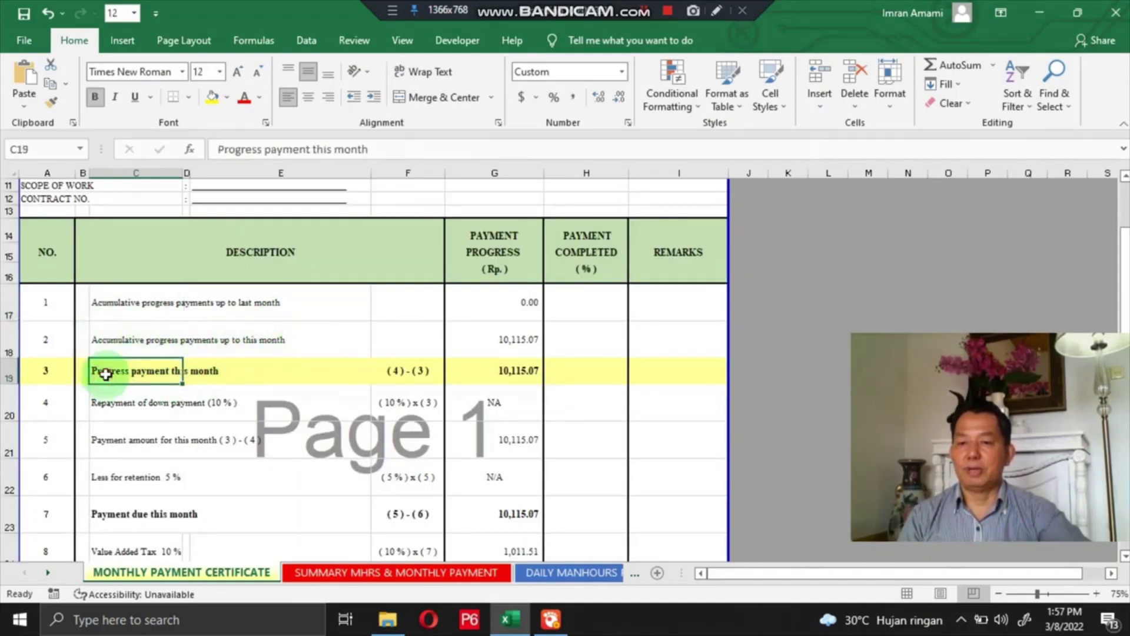
left_click(101, 406)
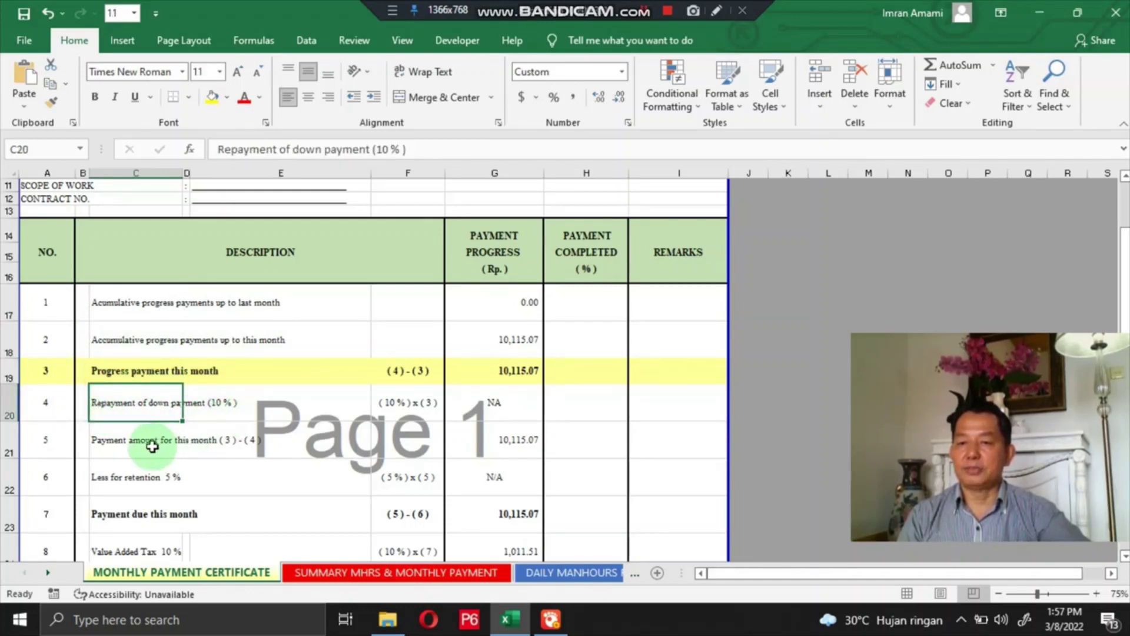
left_click(105, 443)
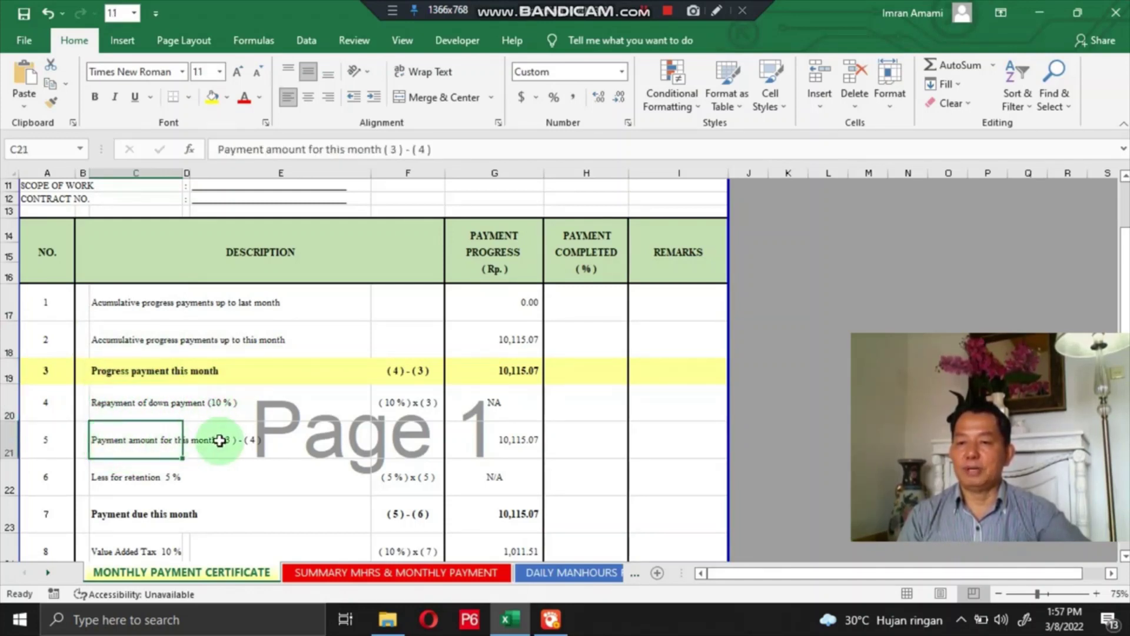
left_click(112, 477)
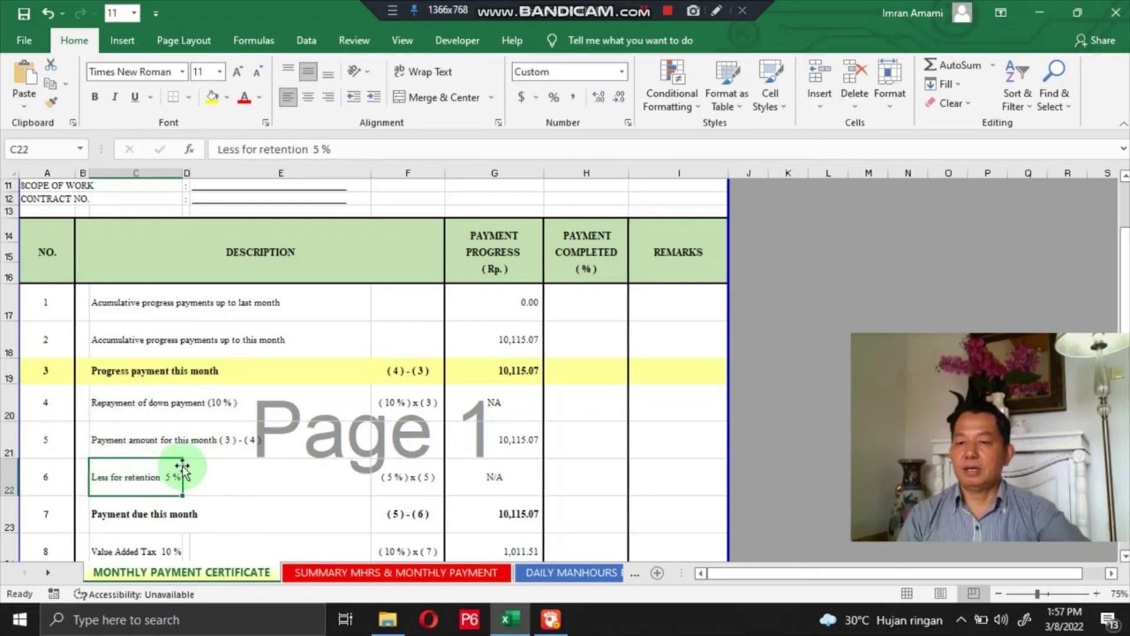
scroll(177, 472, "down", 2)
left_click(109, 435)
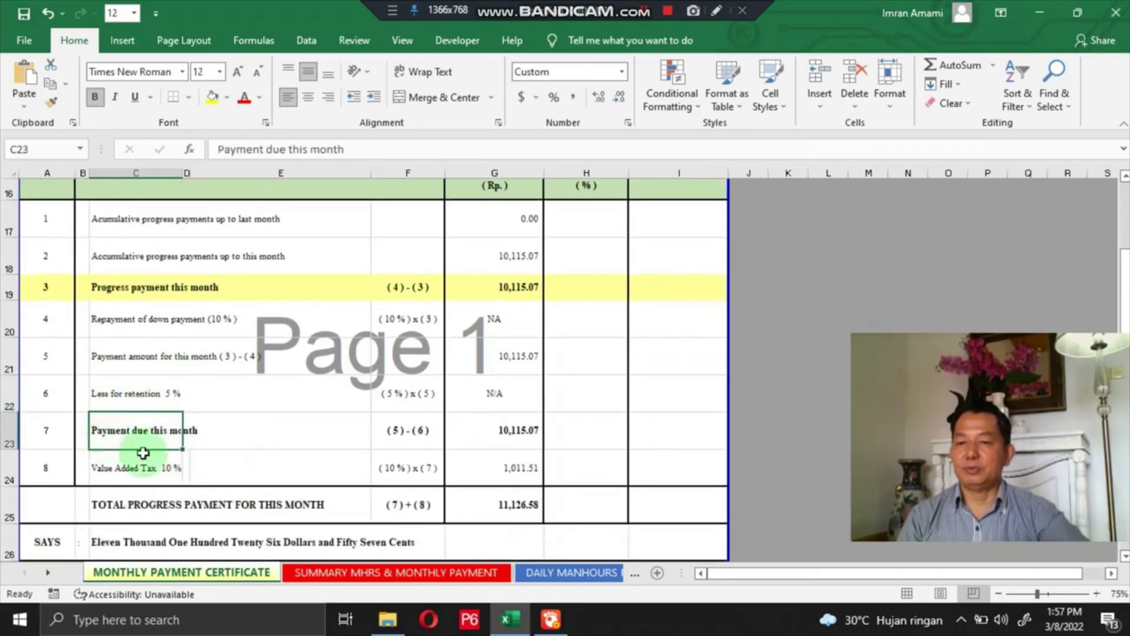
left_click(113, 468)
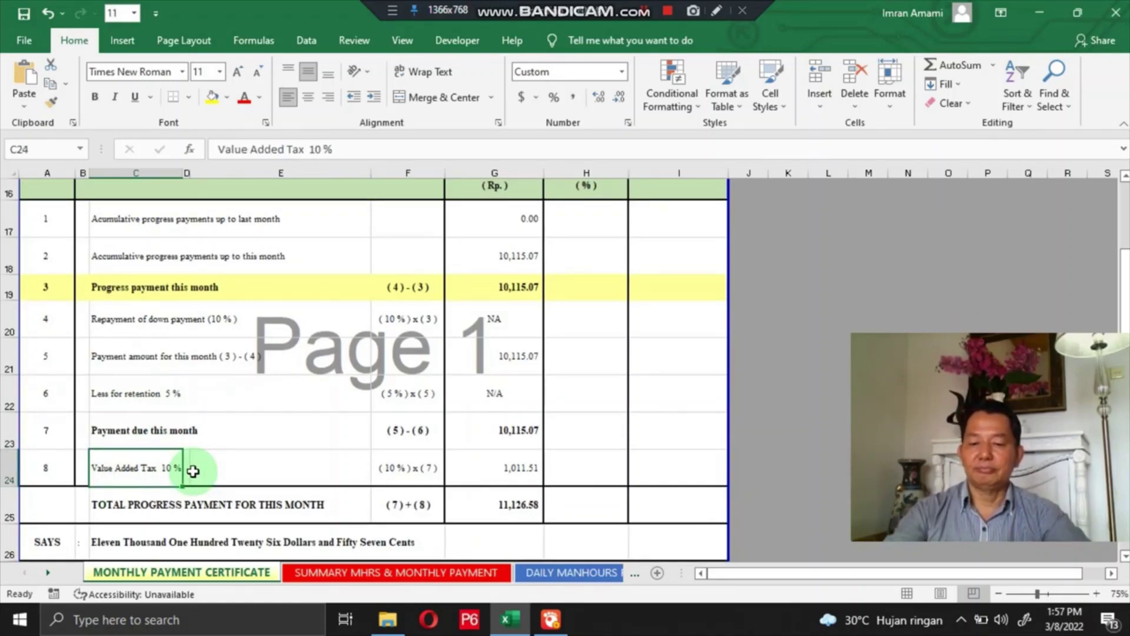
- Inspect the formulas behind the total progress payment, the Value Added Tax amount and the SAYS amount in words
scroll(496, 395, "up", 1)
scroll(496, 395, "down", 3)
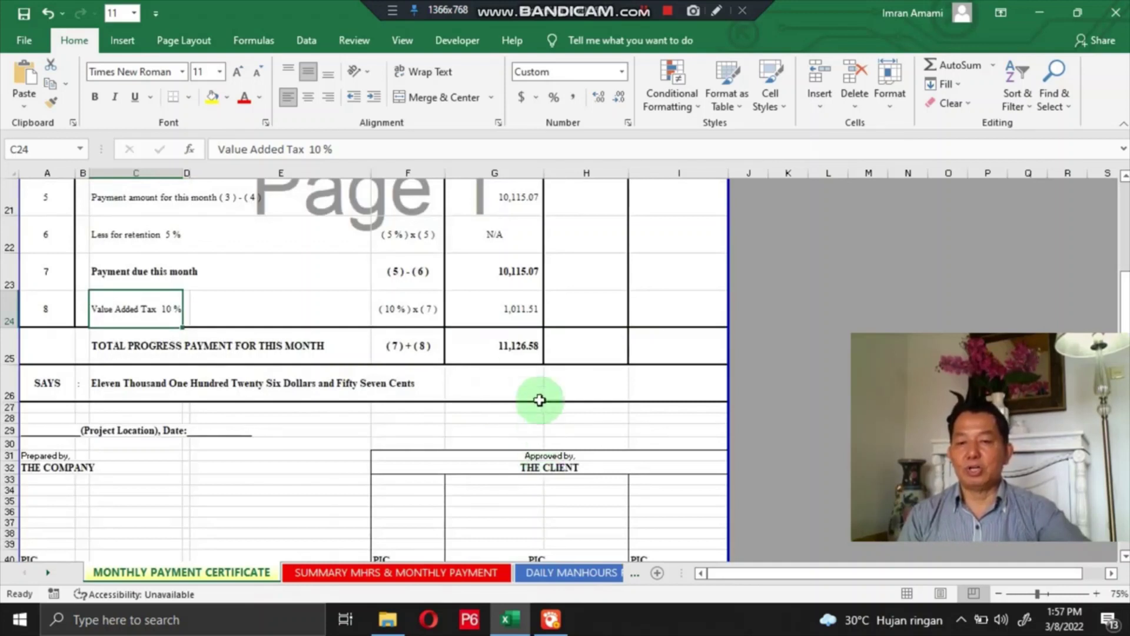
left_click(507, 346)
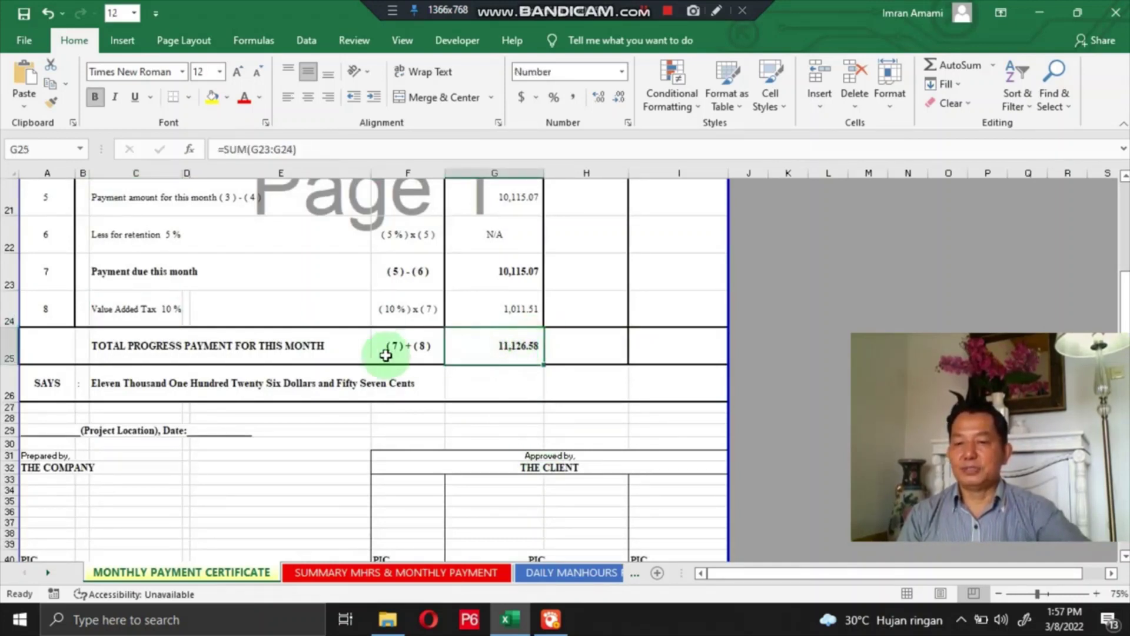
left_click(506, 309)
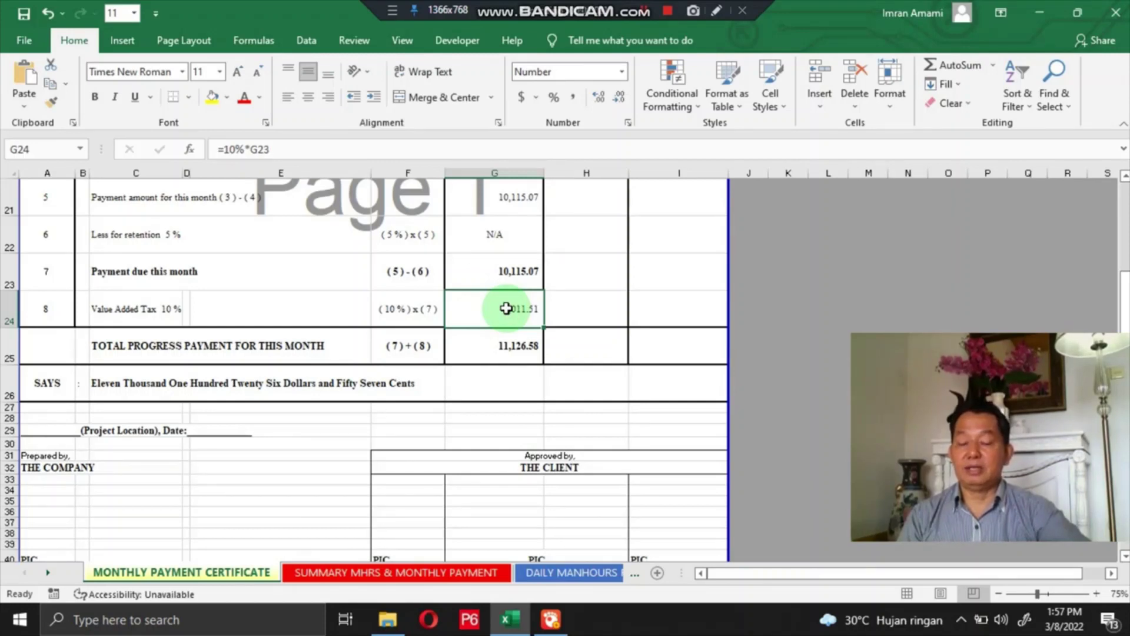
left_click(487, 348)
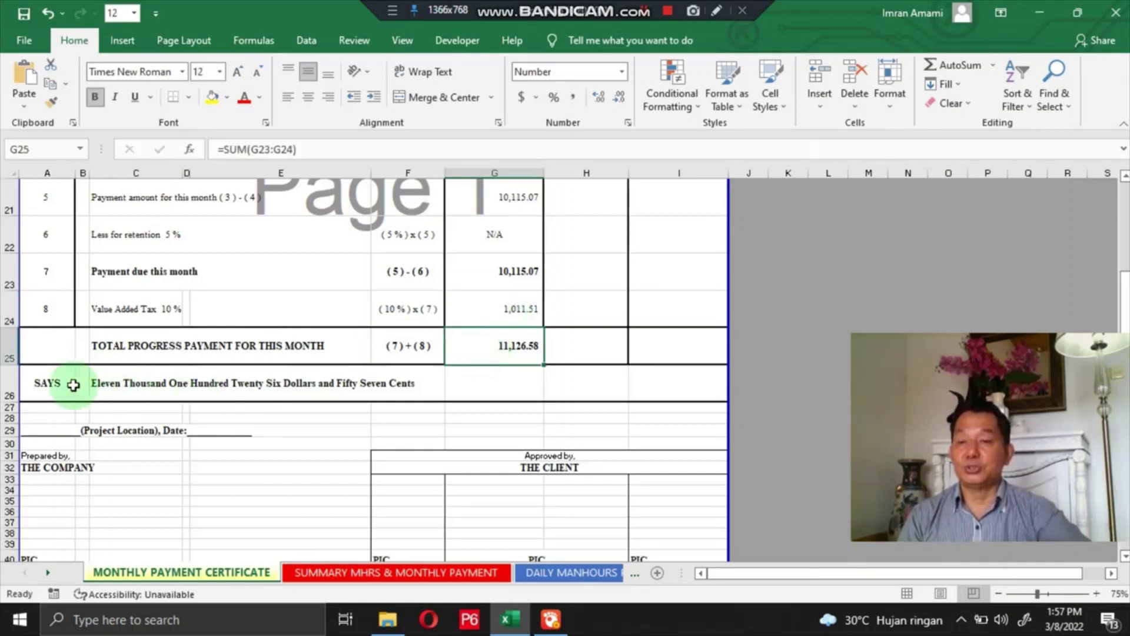
left_click(101, 384)
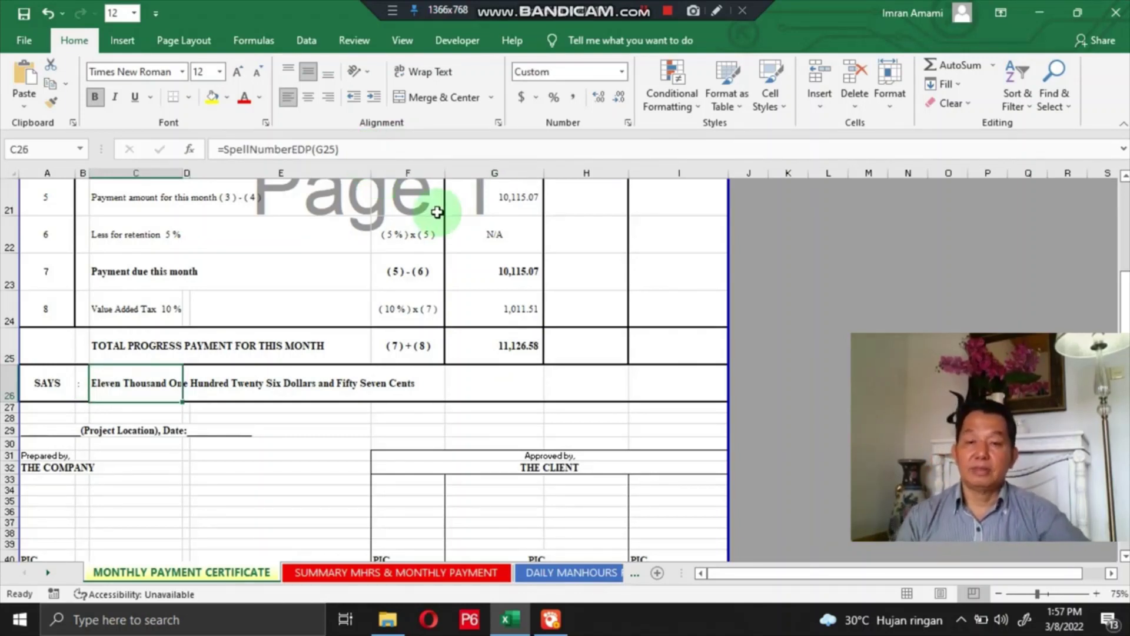
scroll(467, 235, "up", 7)
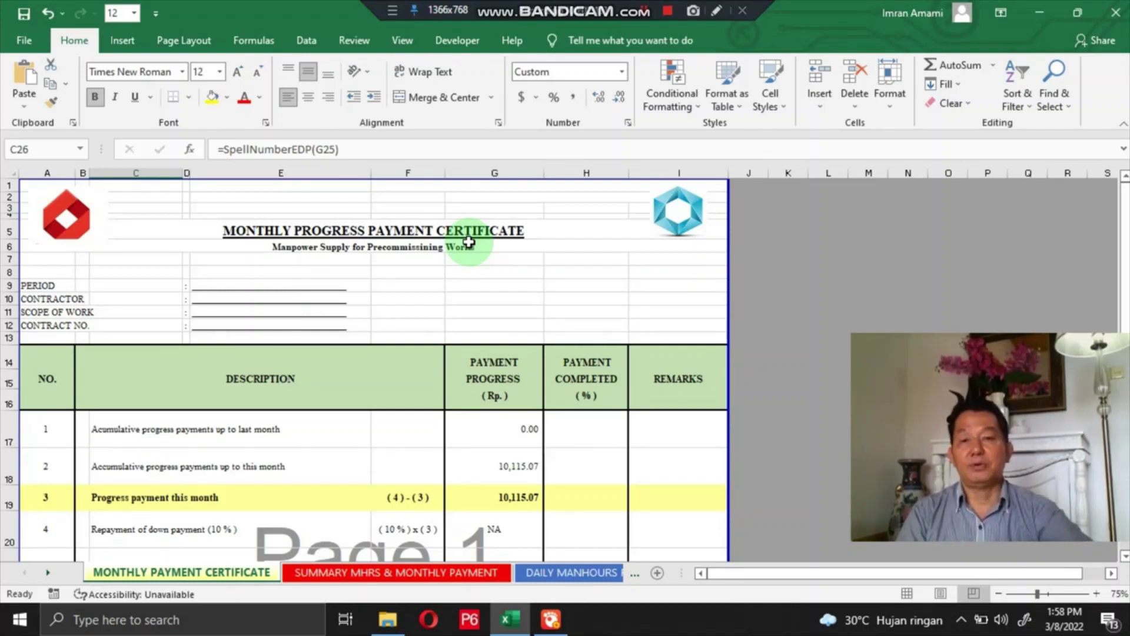
left_click(676, 16)
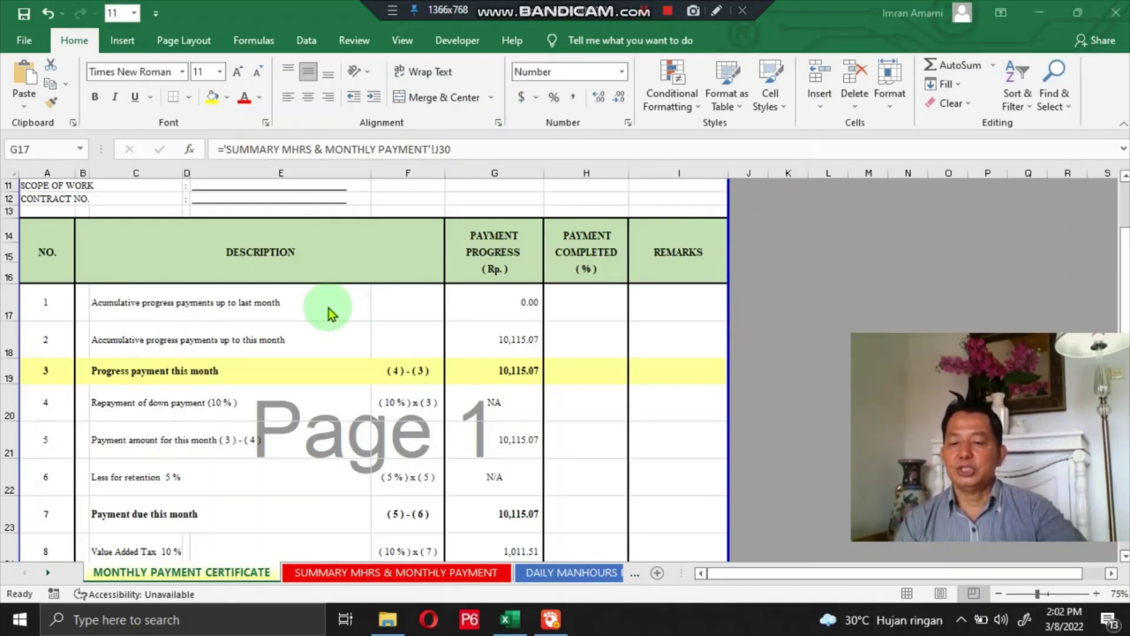
scroll(404, 353, "down", 5)
scroll(467, 379, "up", 5)
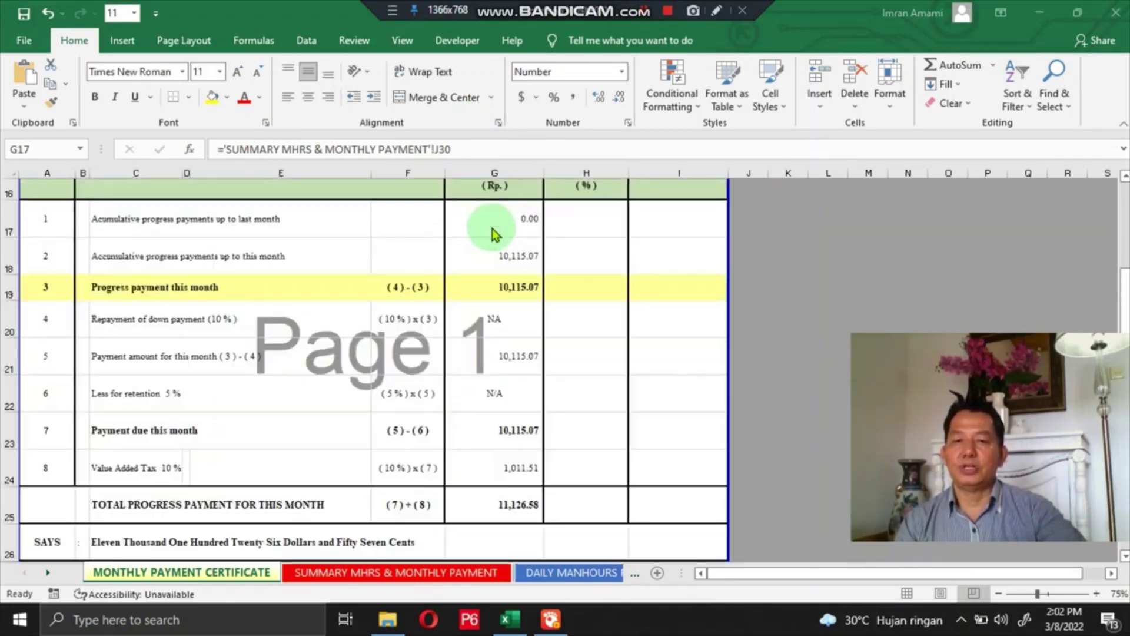
- Check the payment progress formula in the TOTAL PROGRESS PAYMENT FOR THIS MONTH row
scroll(497, 494, "down", 3)
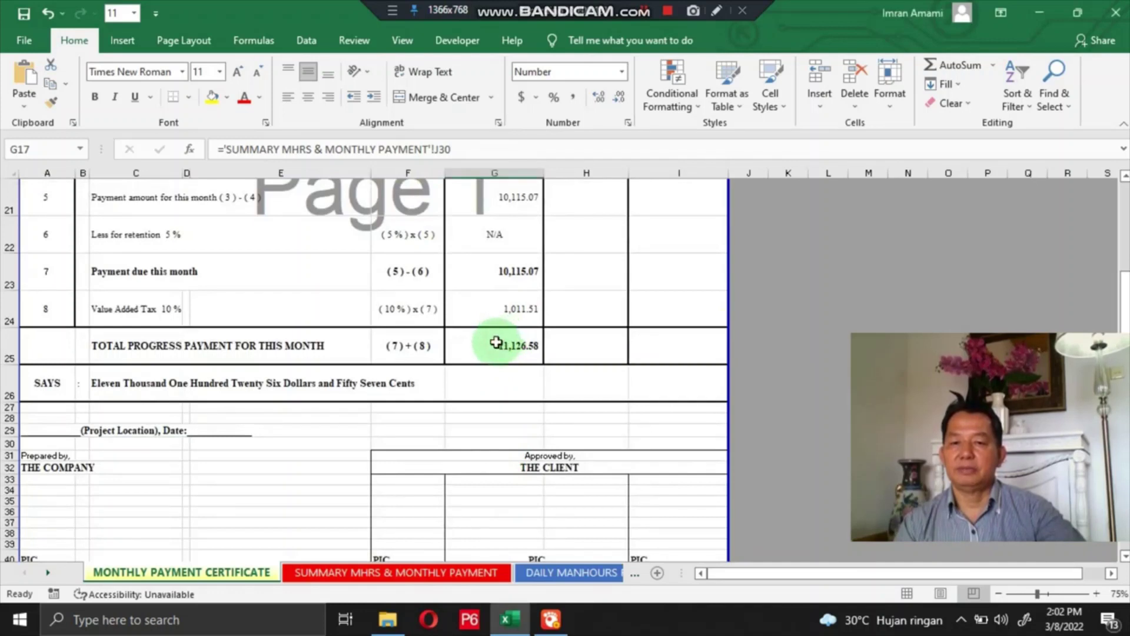
left_click(497, 343)
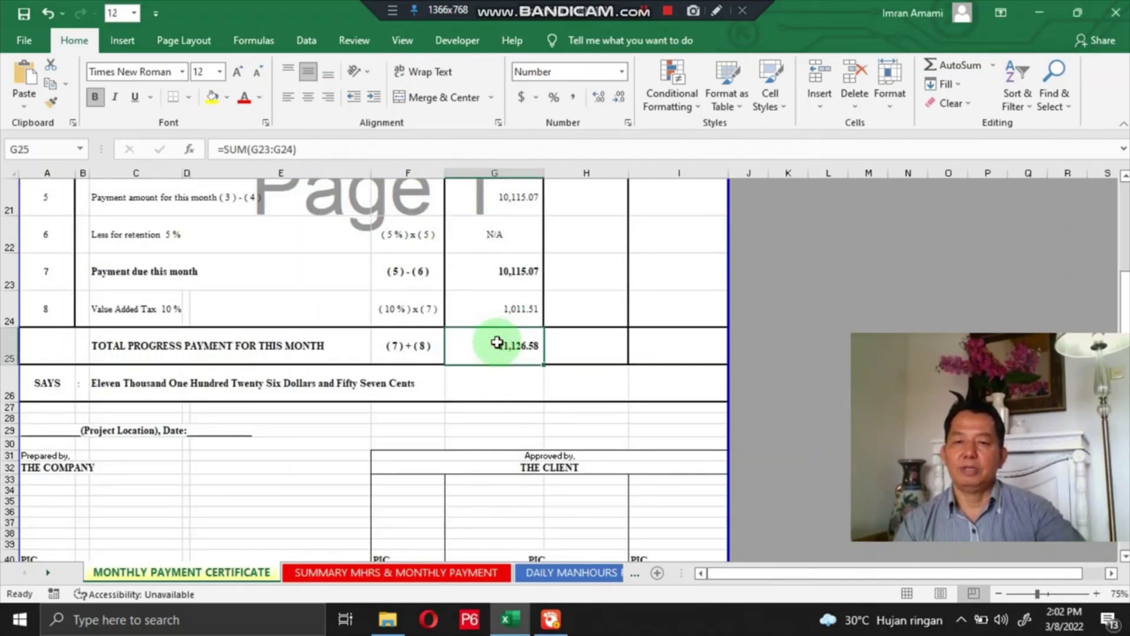
scroll(497, 342, "up", 3)
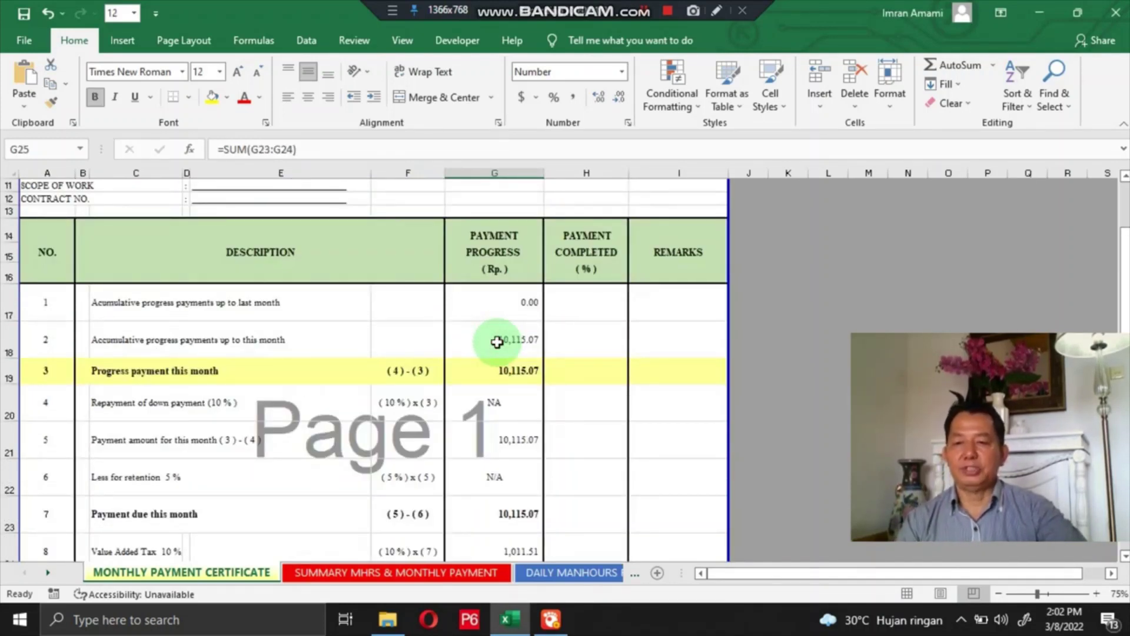
- Revisit the Repayment of down payment, Less for retention and Value Added Tax descriptions in C20, C22 and C24
left_click(111, 406)
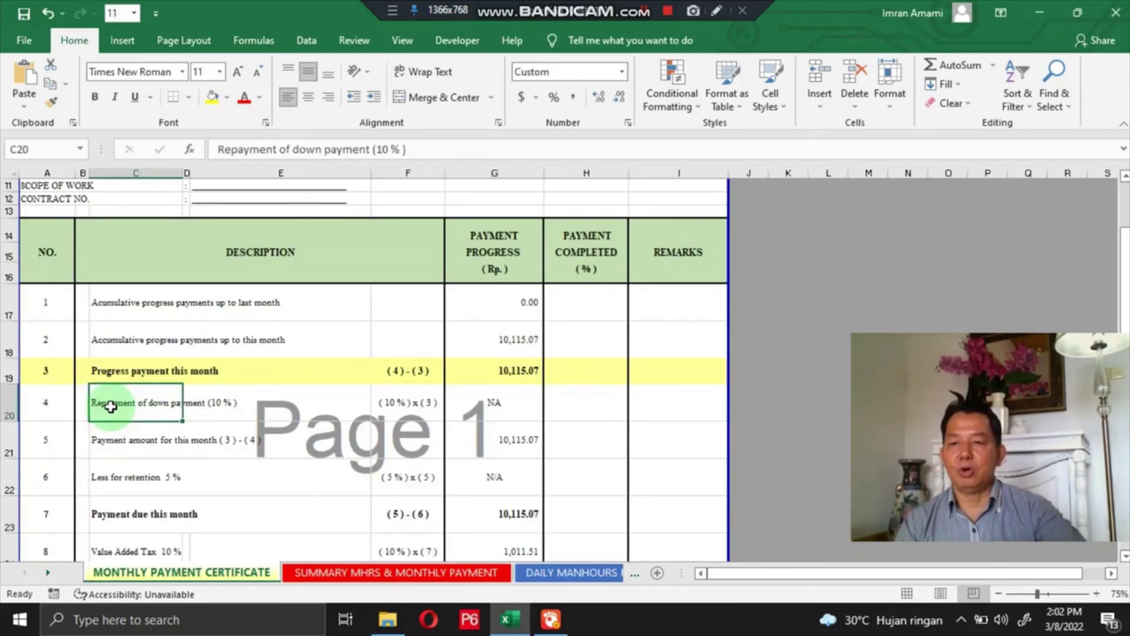
left_click(109, 481)
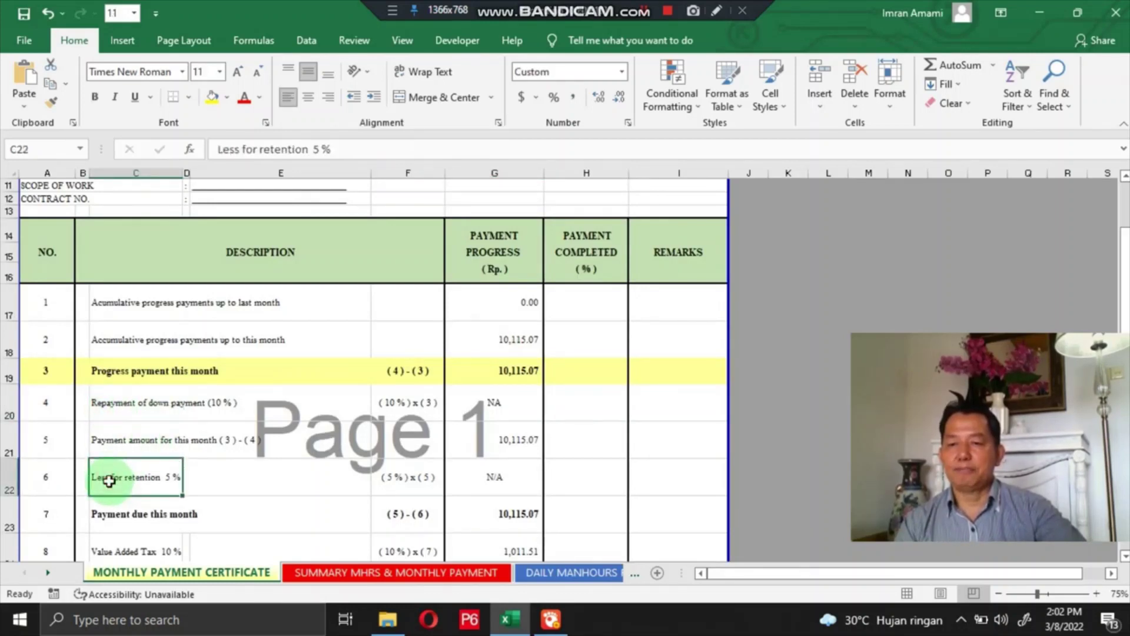
scroll(112, 483, "down", 2)
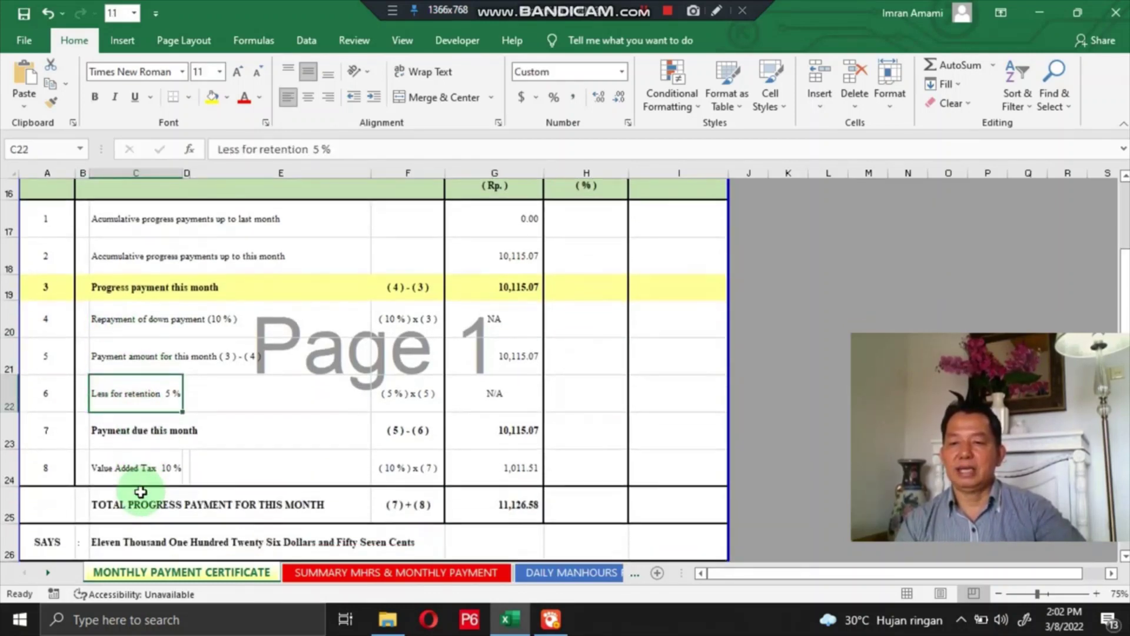
left_click(112, 475)
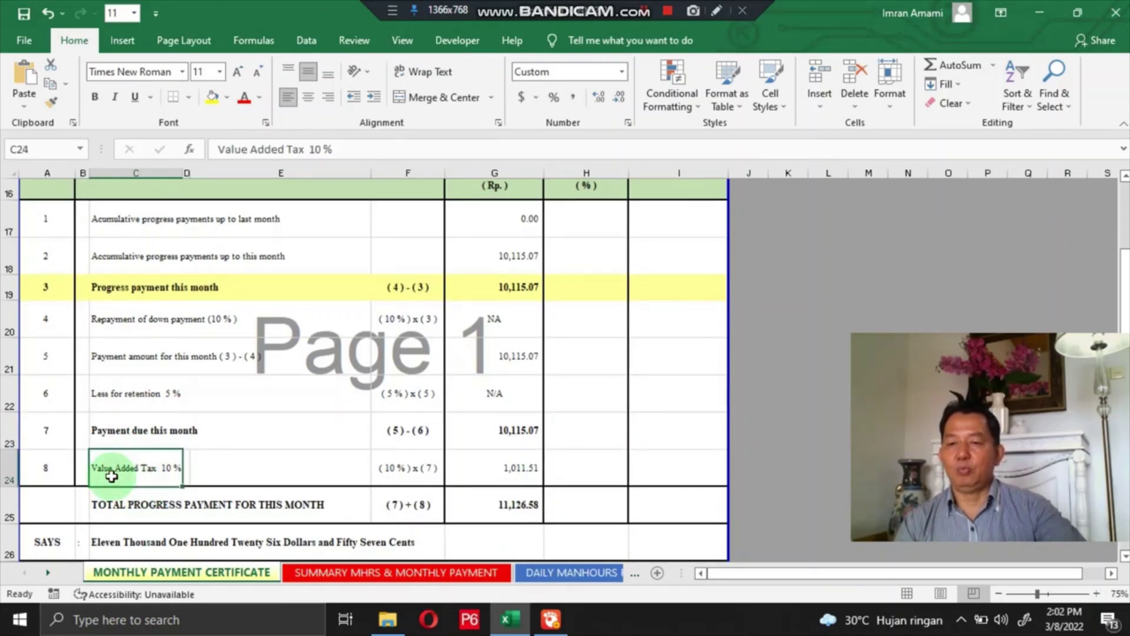
scroll(197, 454, "down", 2)
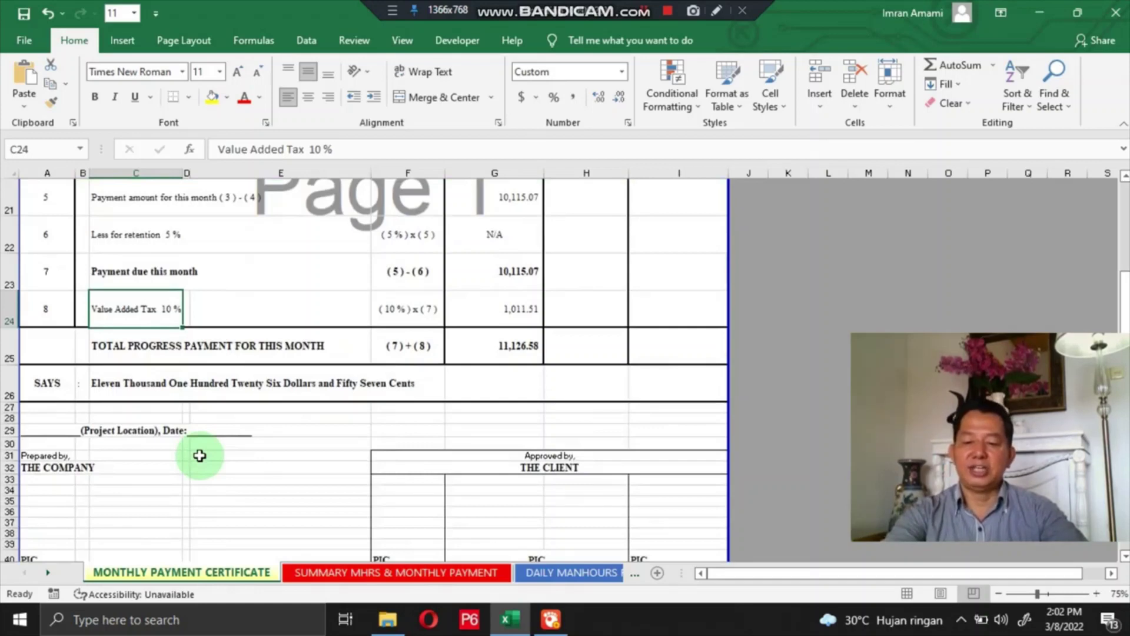
- Review the accumulative payments up to last month and this month, and the Progress payment this month description, in C17 to C19
scroll(191, 412, "up", 5)
left_click(114, 366)
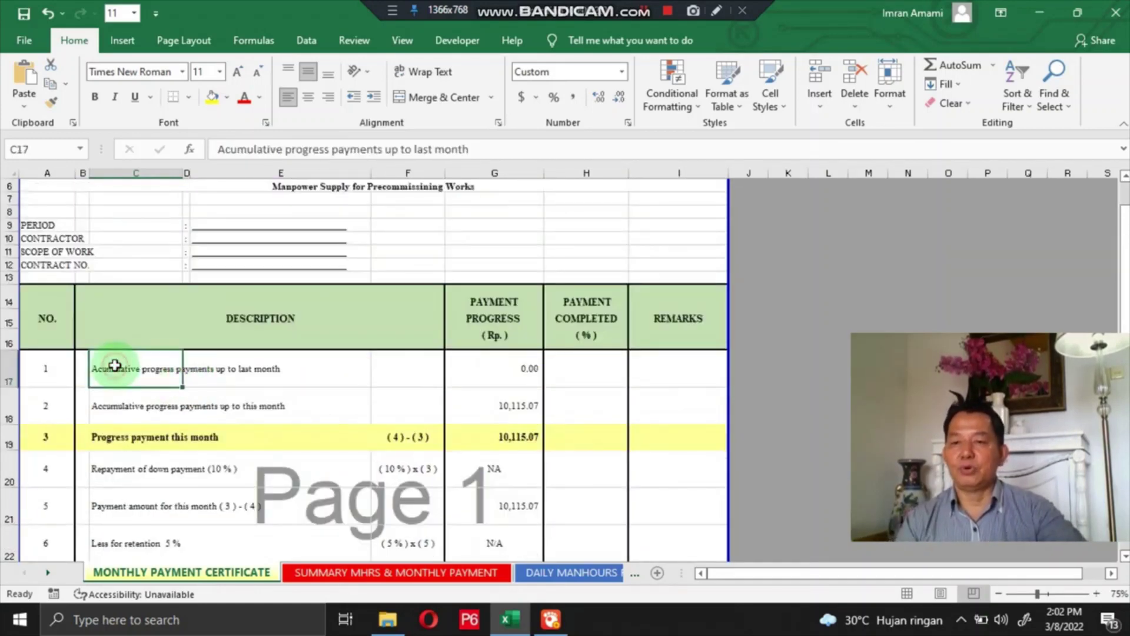
left_click(104, 408)
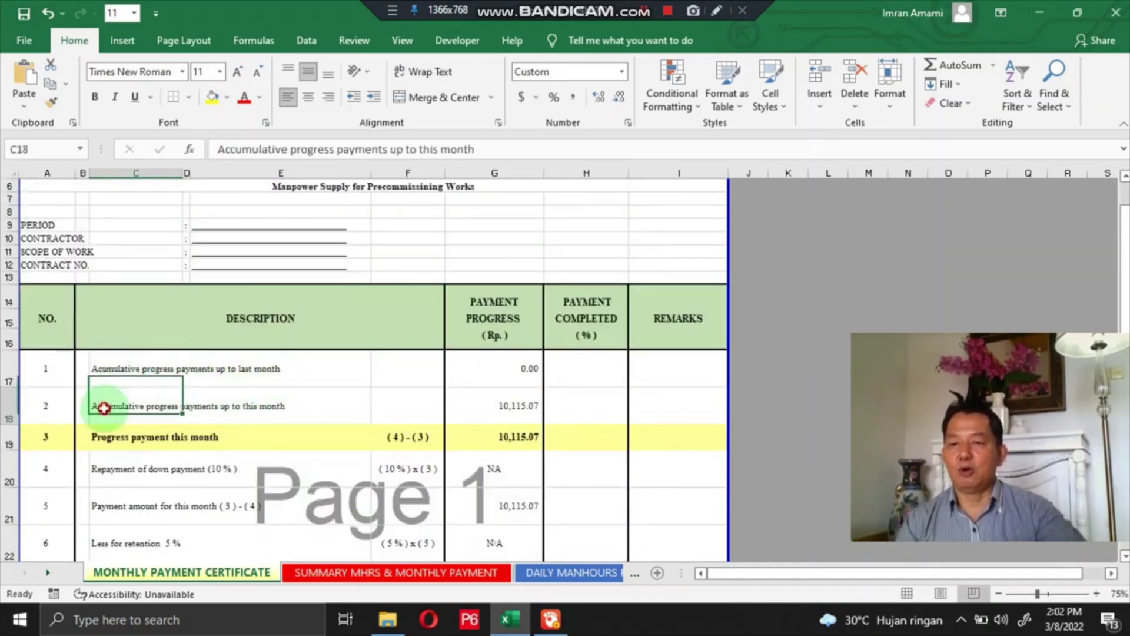
scroll(103, 407, "down", 2)
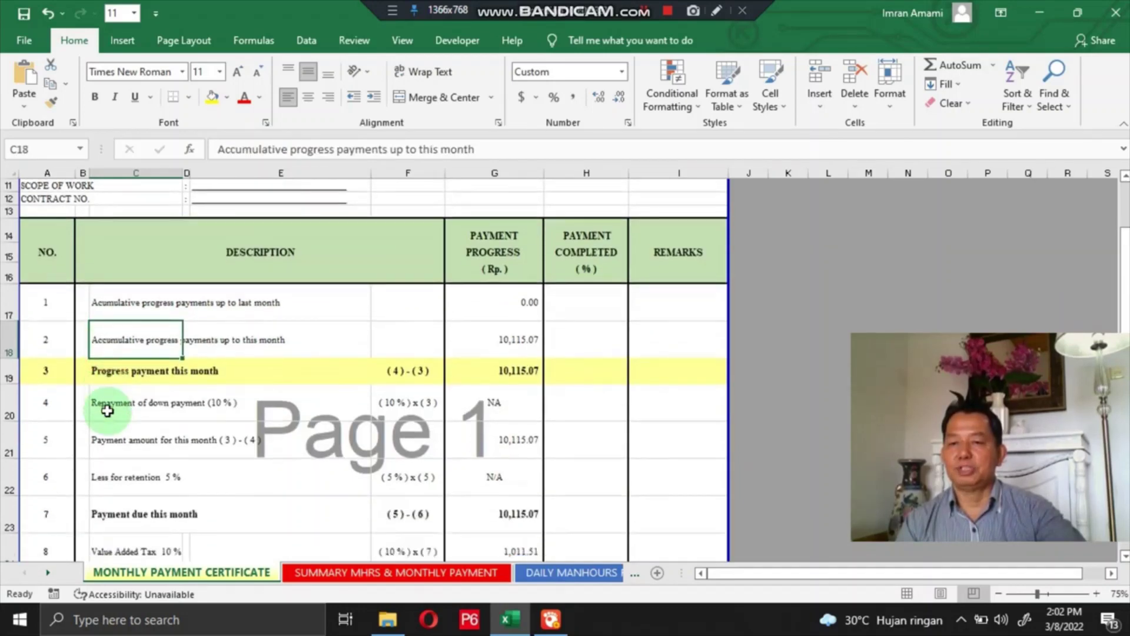
left_click(118, 376)
scroll(113, 373, "down", 3)
scroll(114, 331, "up", 2)
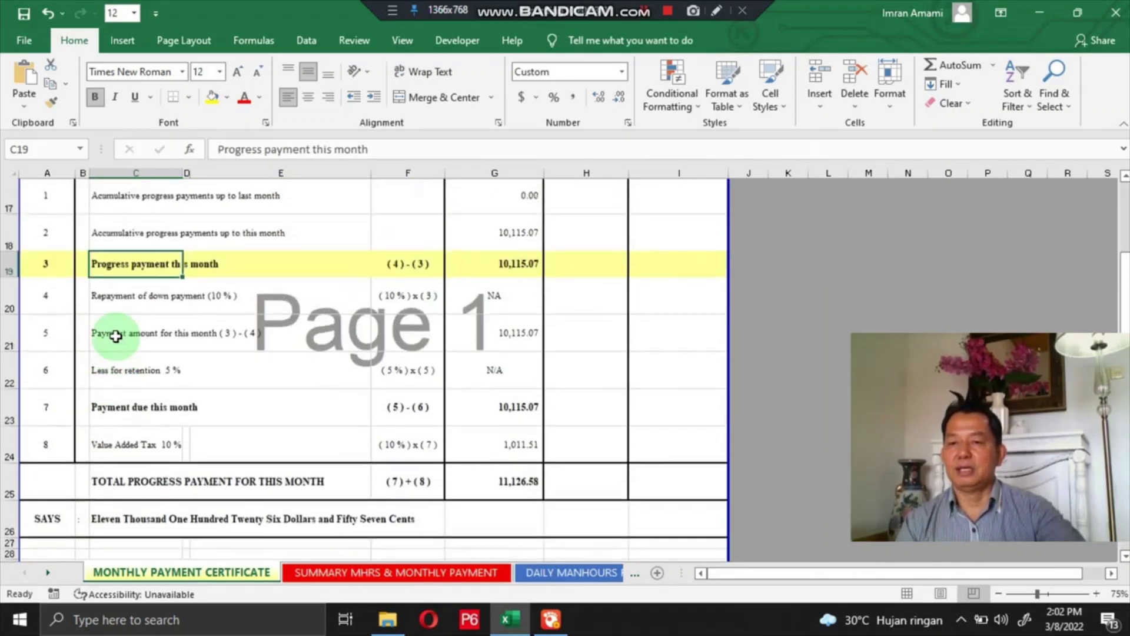
- Review the descriptions in C20 to C24, from Repayment of down payment through Value Added Tax
left_click(102, 321)
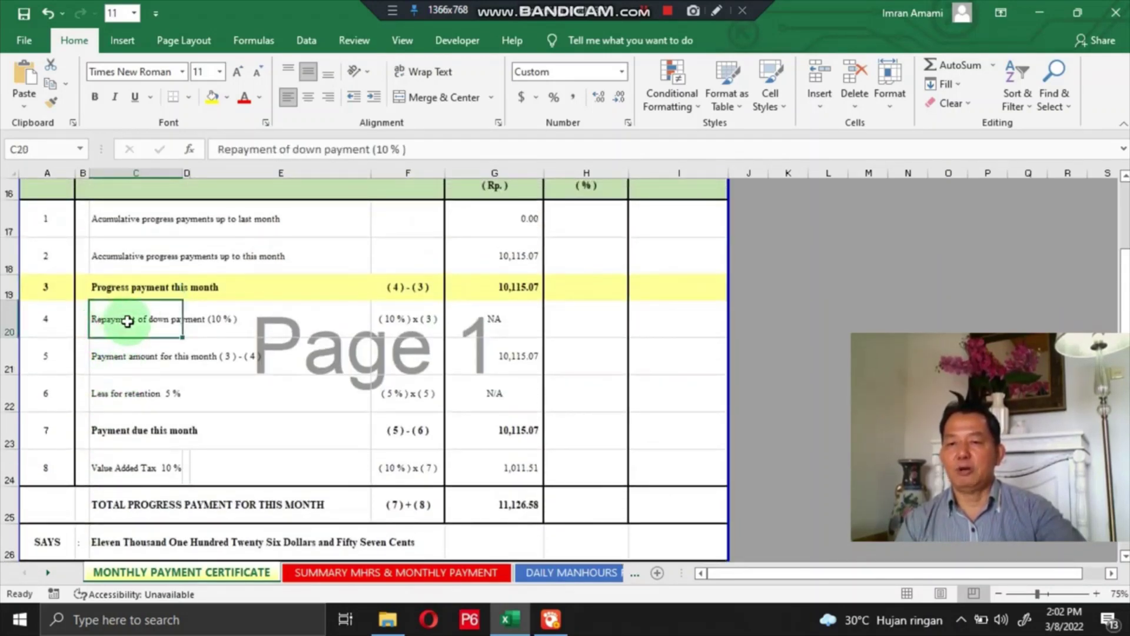
left_click(113, 357)
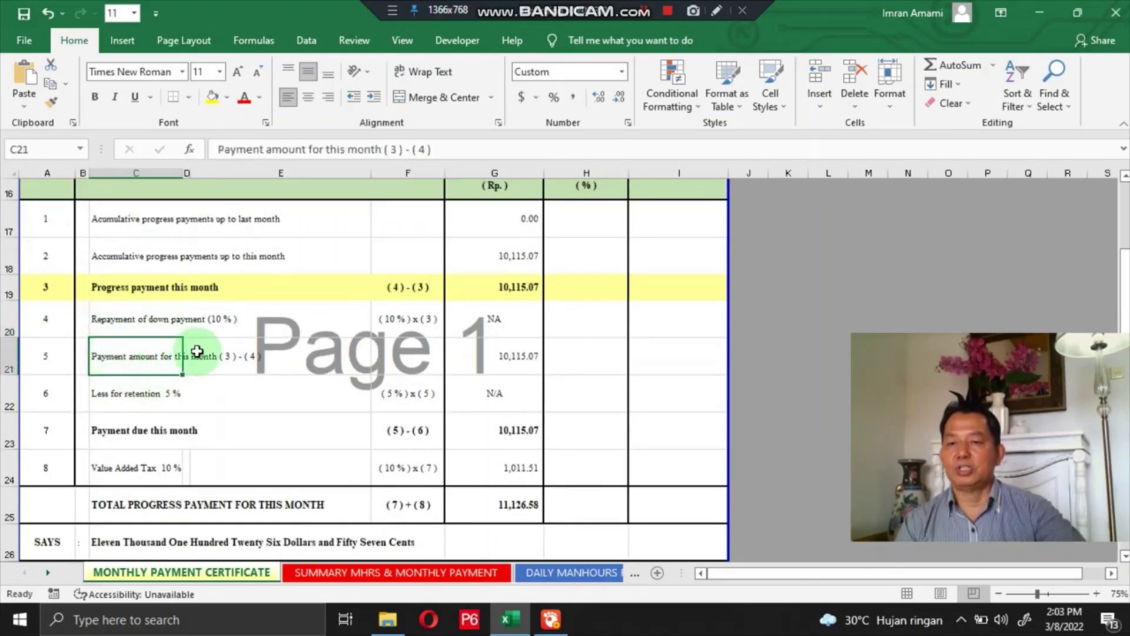
left_click(142, 392)
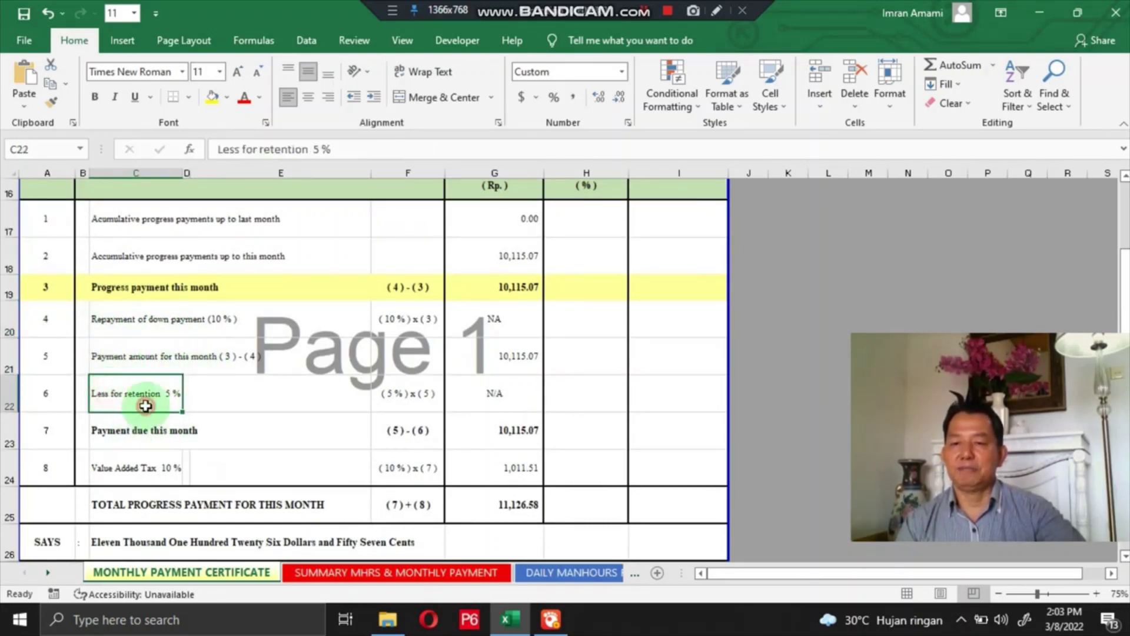
left_click(111, 434)
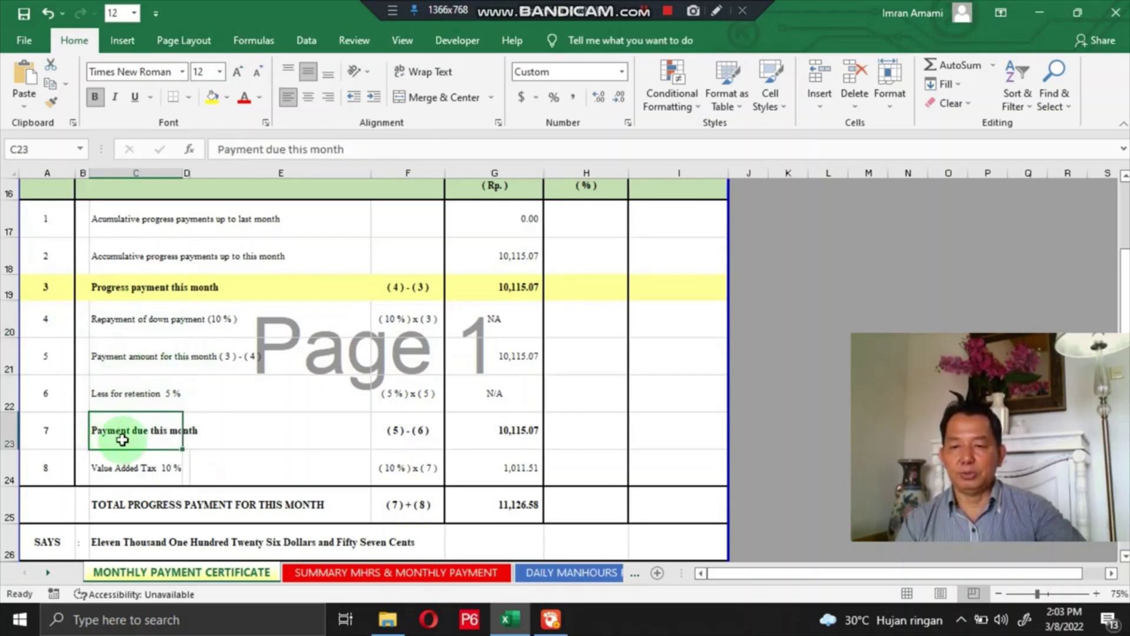
left_click(107, 471)
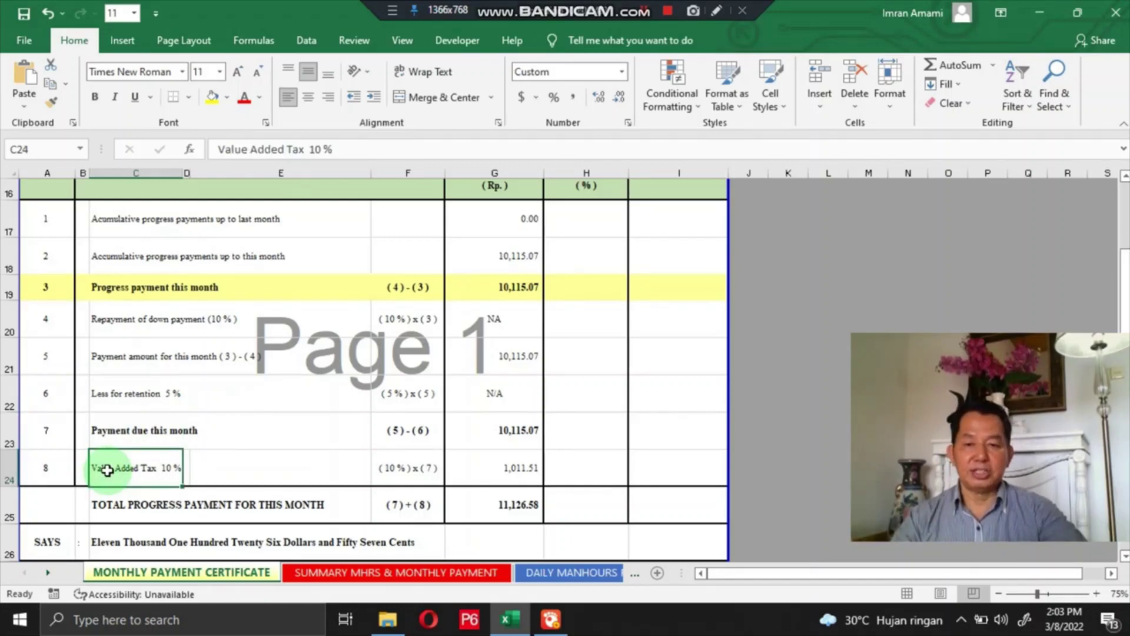
- Check the formulas behind the Value Added Tax amount in G24 and the SAYS amount in words in C26
scroll(404, 476, "up", 3)
scroll(404, 480, "down", 1)
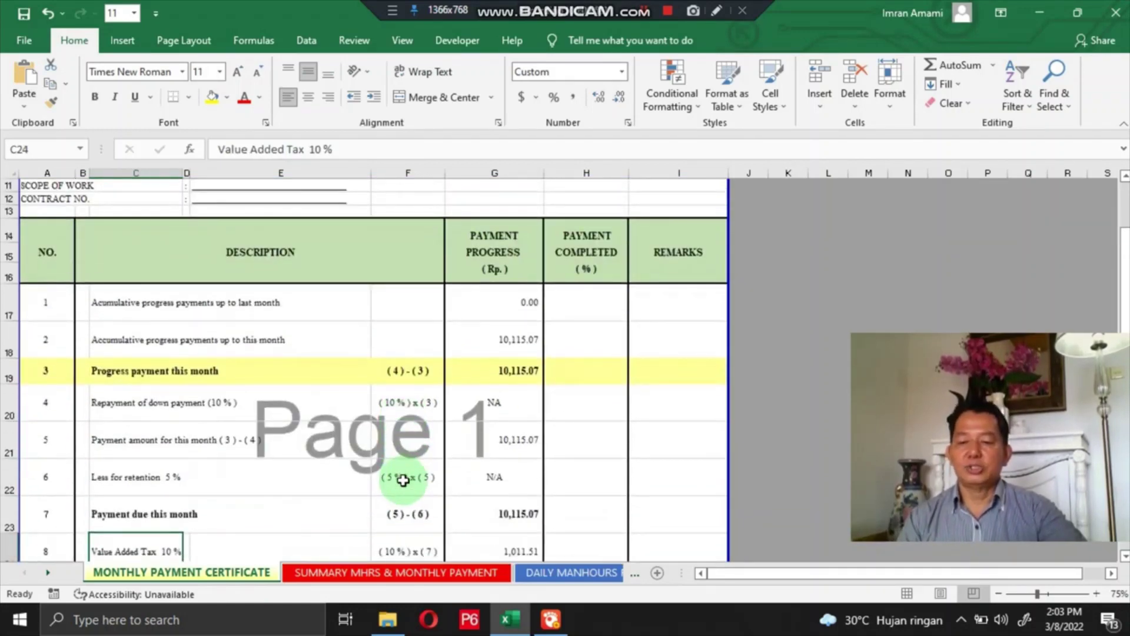
scroll(419, 444, "down", 3)
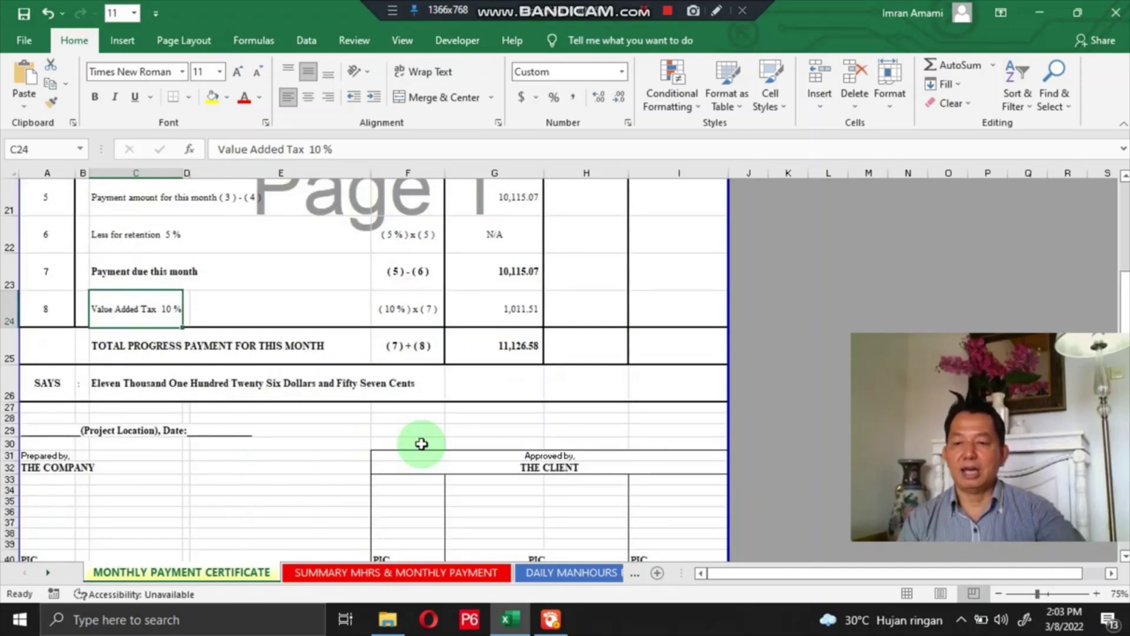
scroll(419, 444, "up", 2)
scroll(369, 442, "down", 3)
scroll(310, 436, "up", 3)
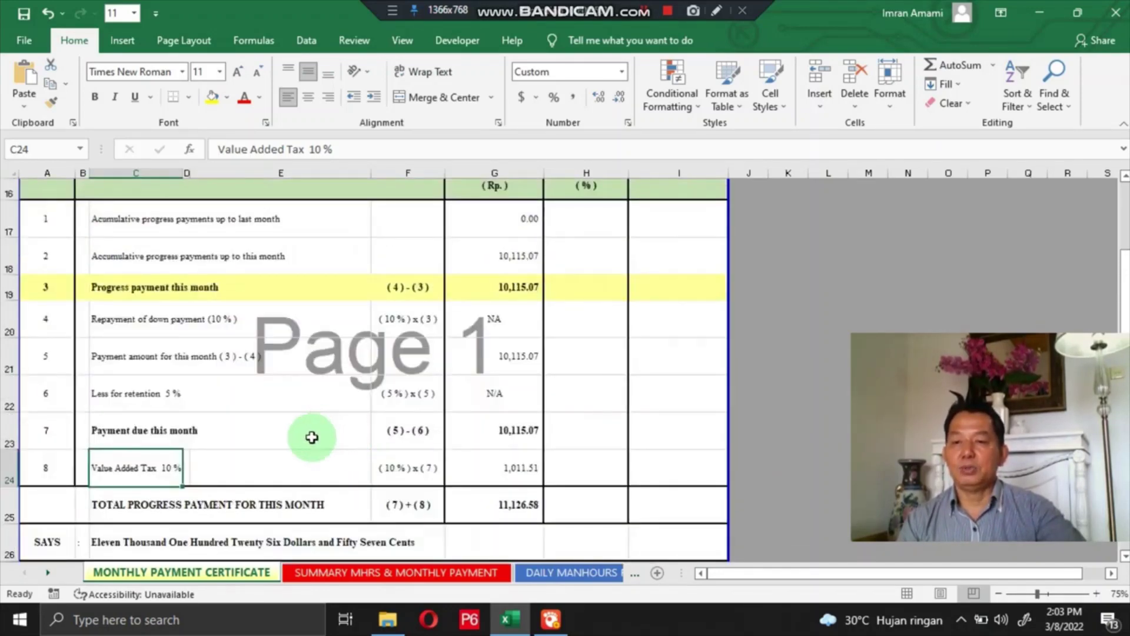
left_click(494, 470)
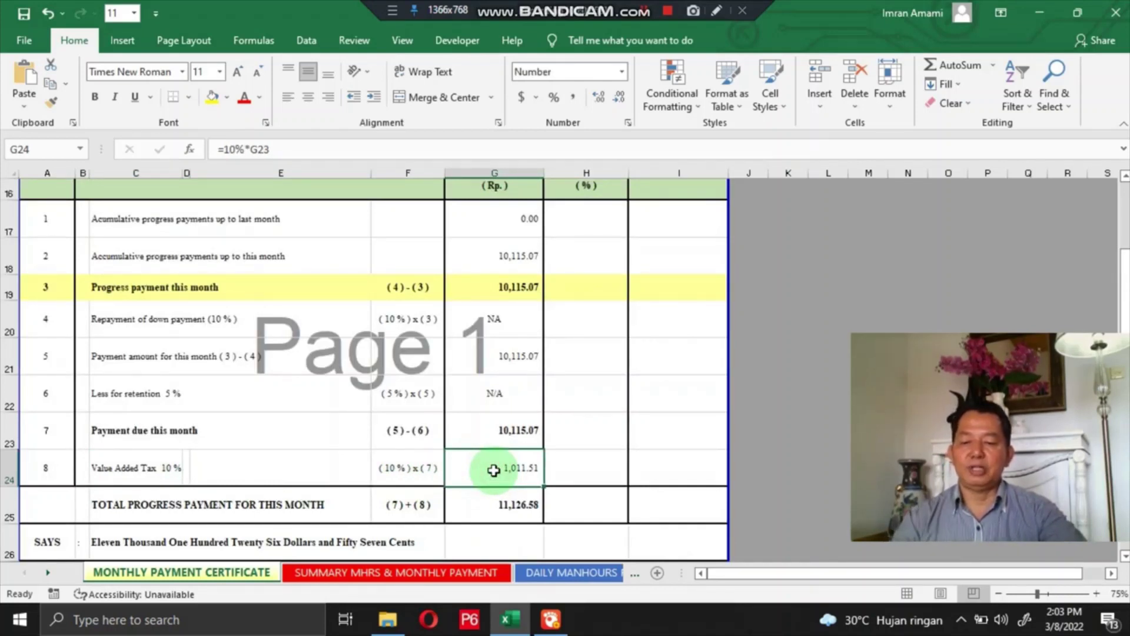
scroll(396, 485, "down", 2)
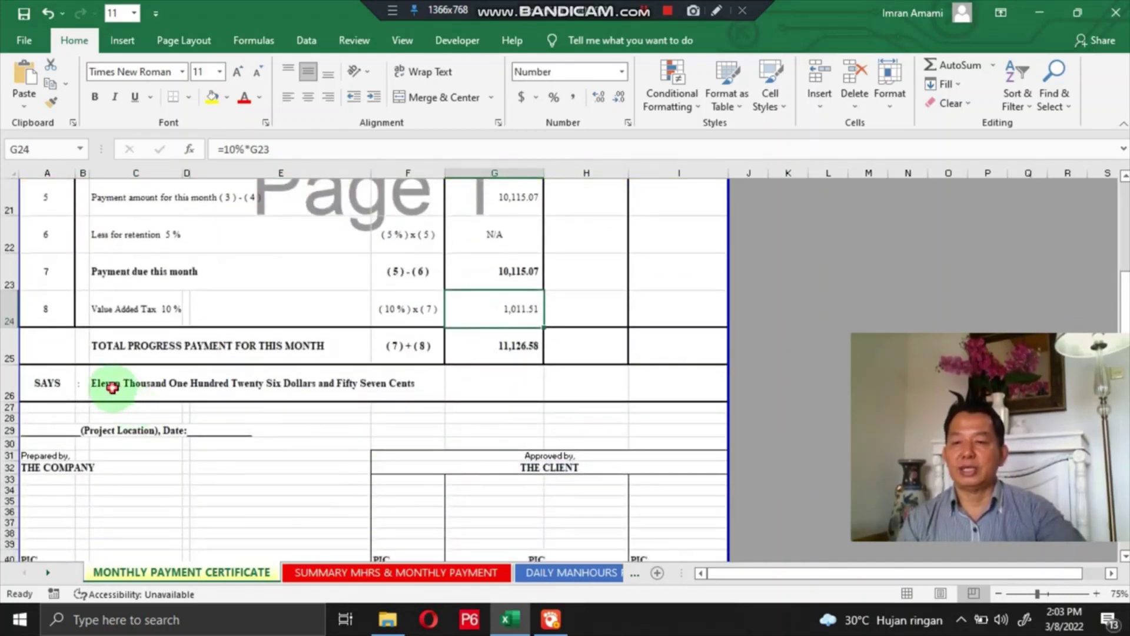
left_click(111, 386)
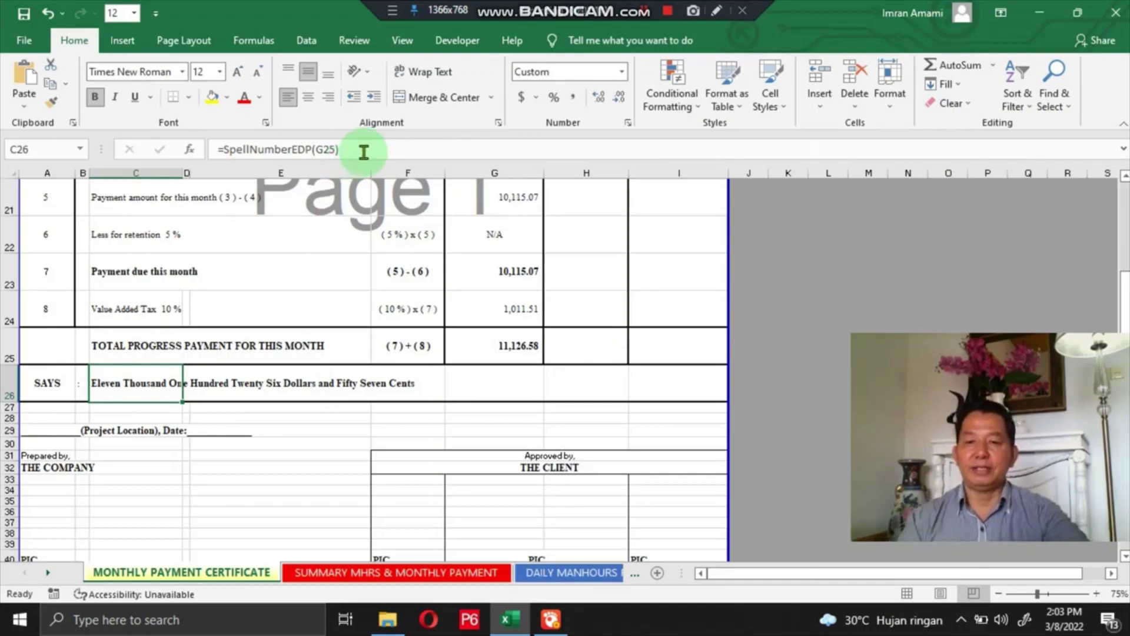
scroll(515, 252, "up", 7)
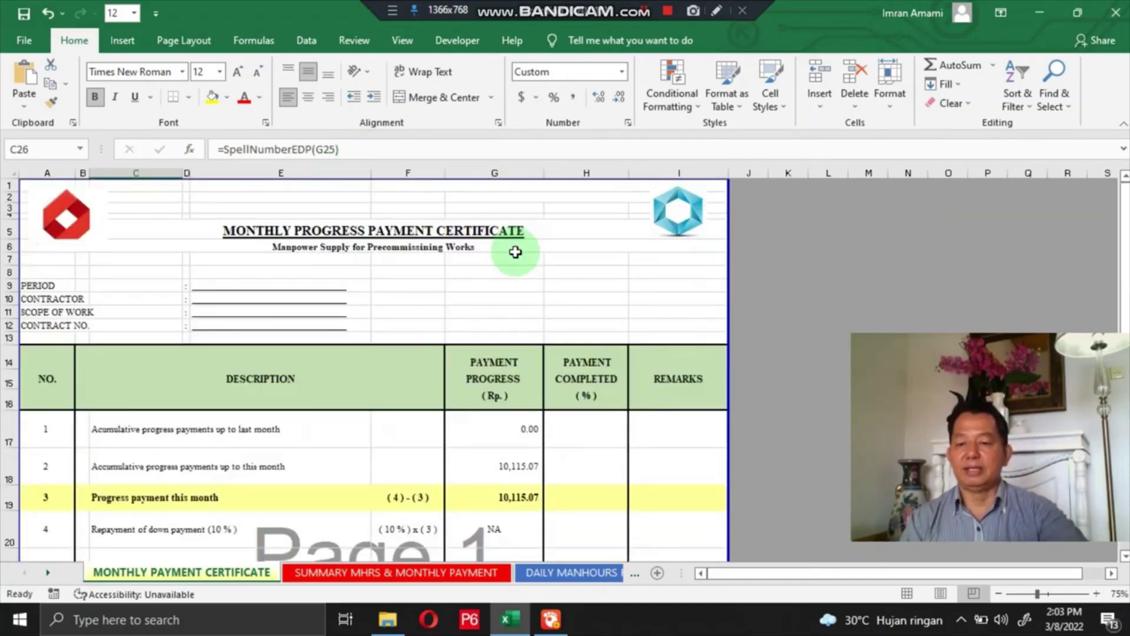